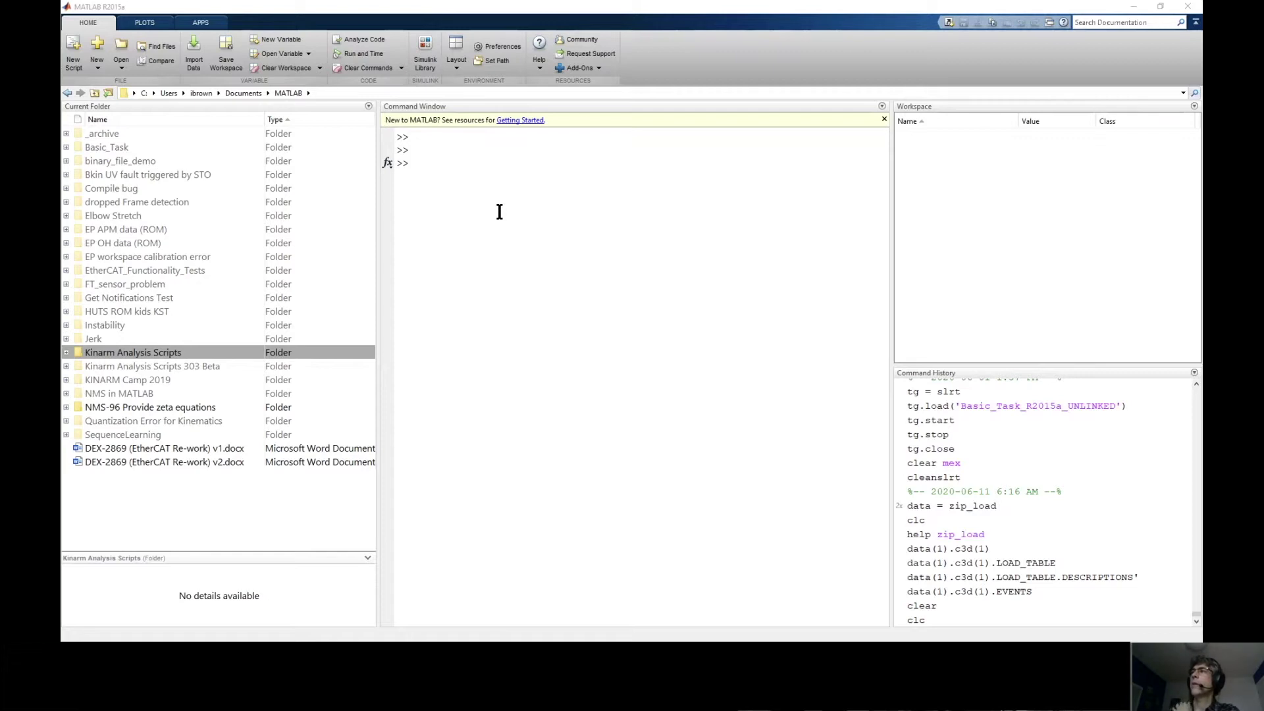
Step: Enter the Kinarm Analysis Scripts folder and confirm its entry in the Set Path list
double_click(80, 353)
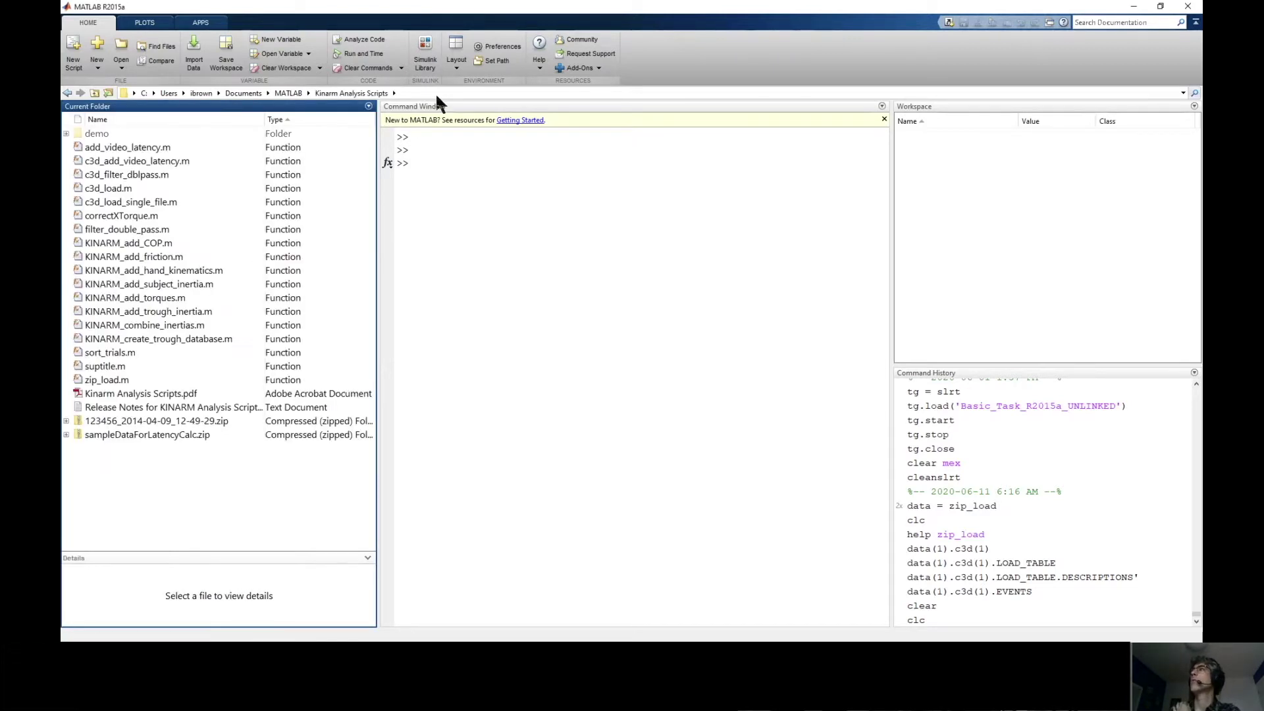
click(502, 61)
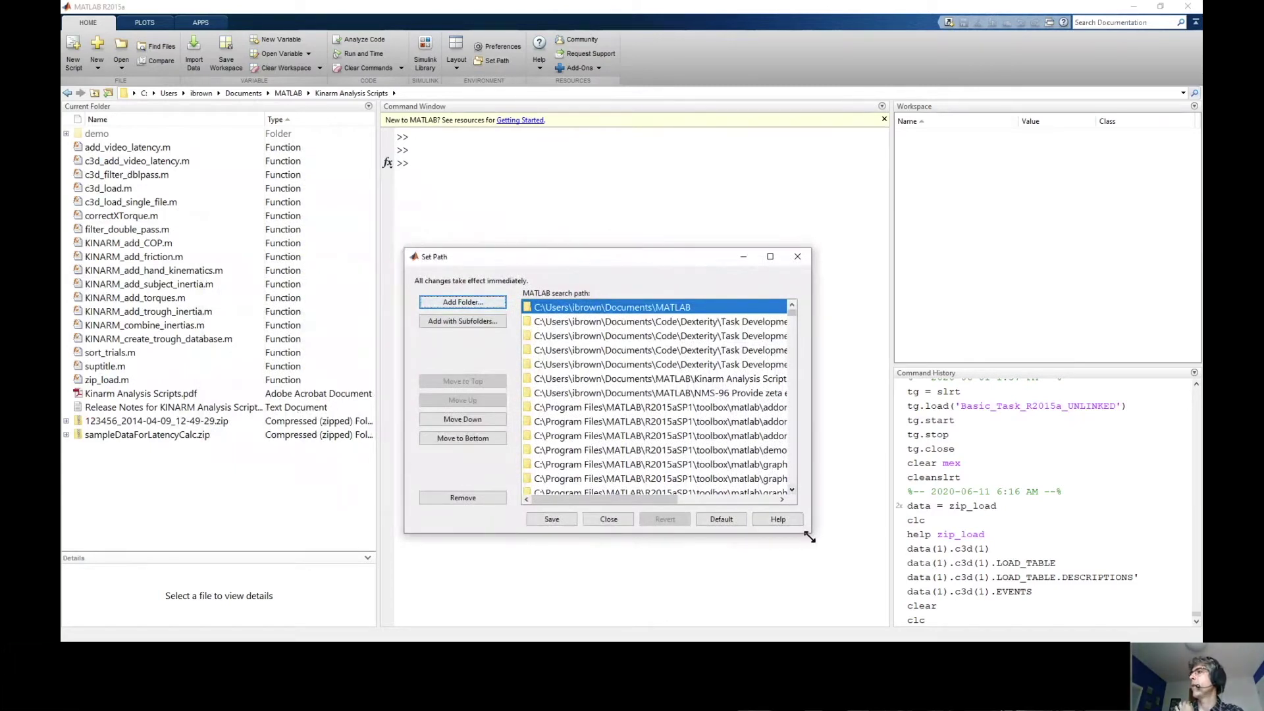
drag(811, 534, 1104, 542)
click(650, 378)
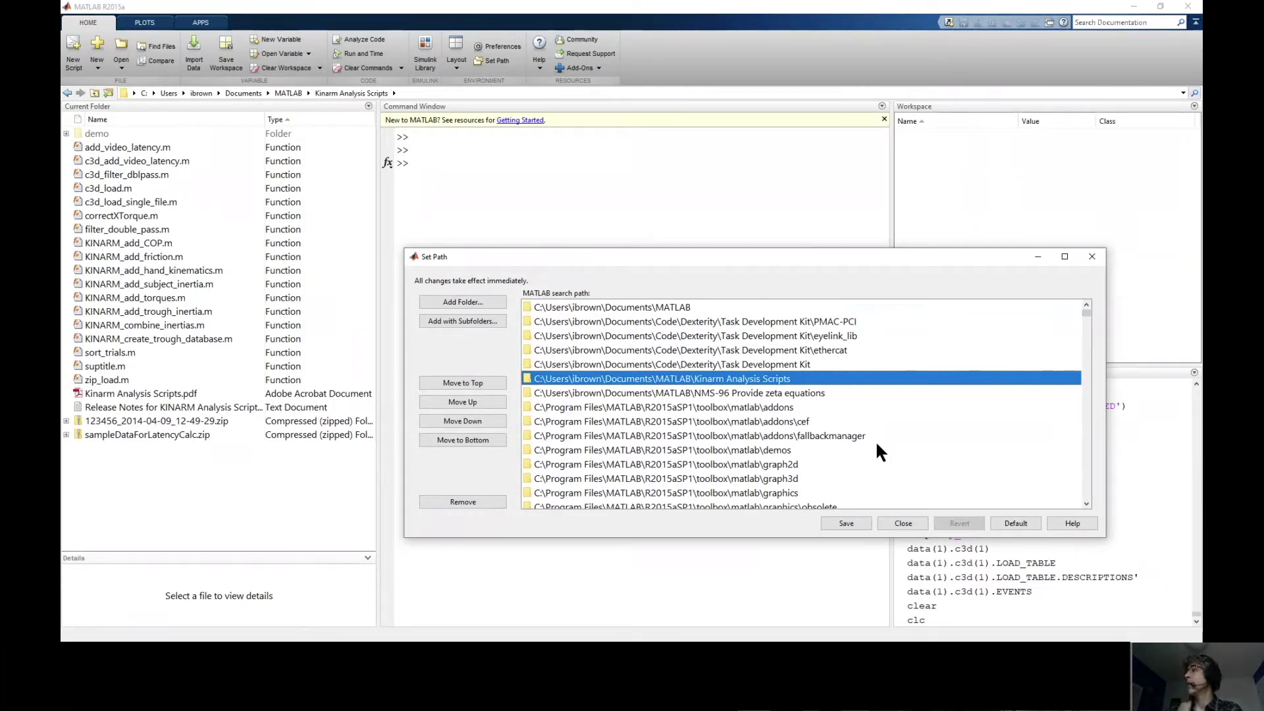
click(901, 521)
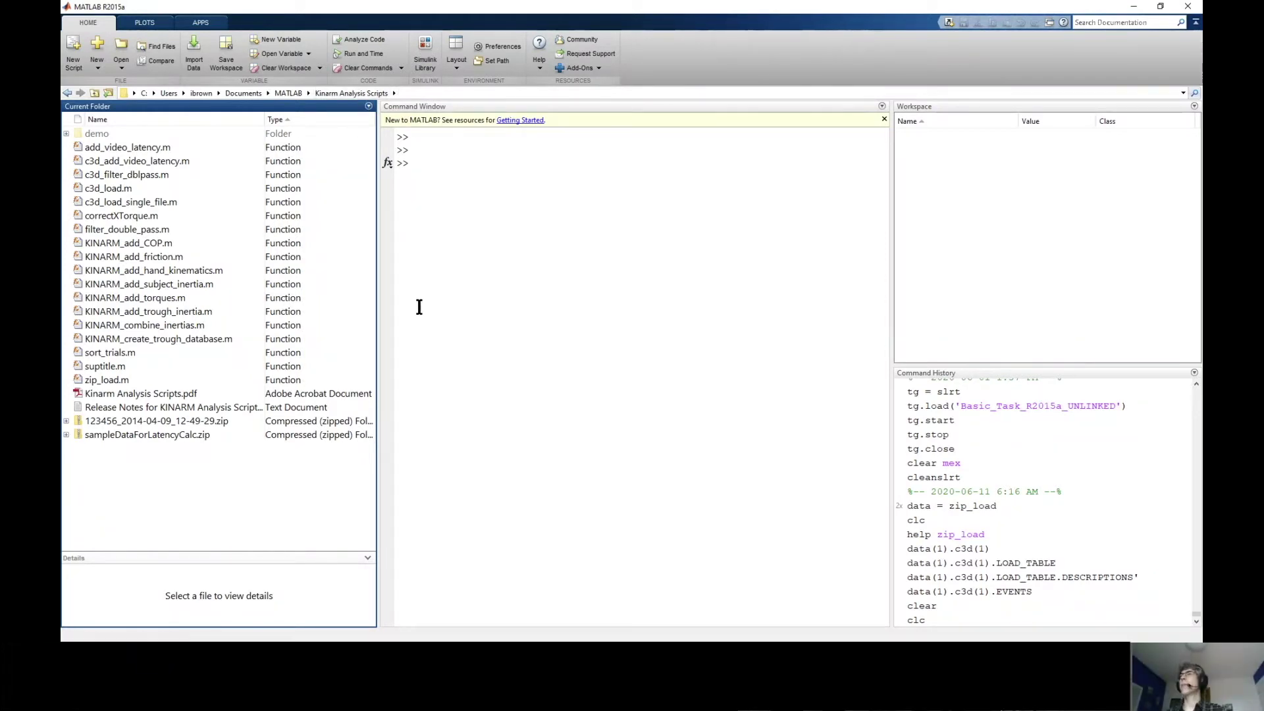
Step: Run zip_load, then rerun it as data = zip_load to store both exams in data
click(464, 277)
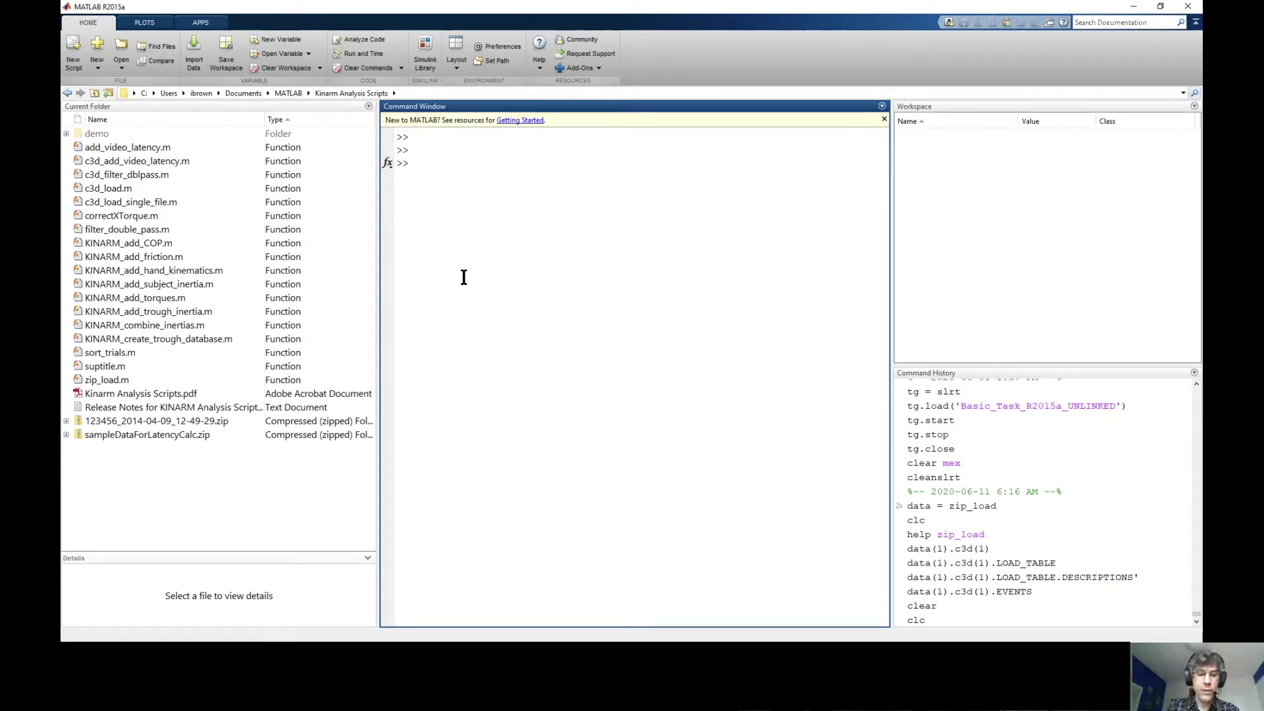
text(zip_)
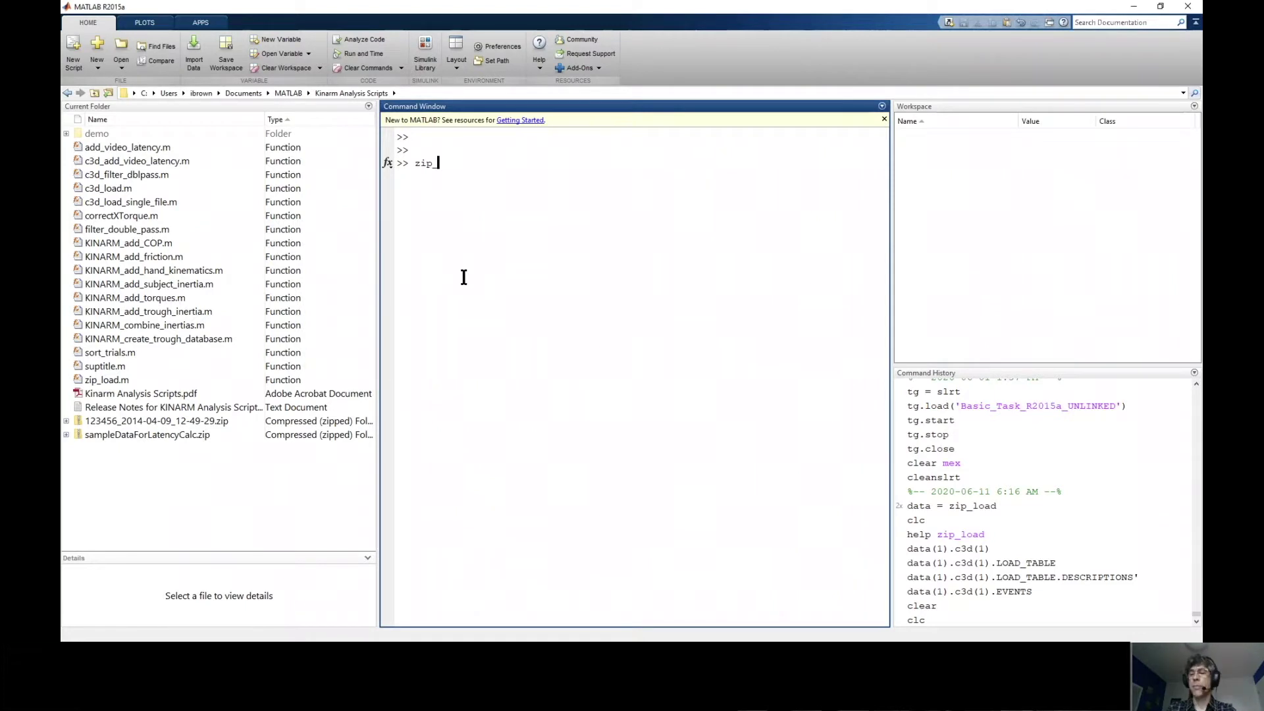
text(load)
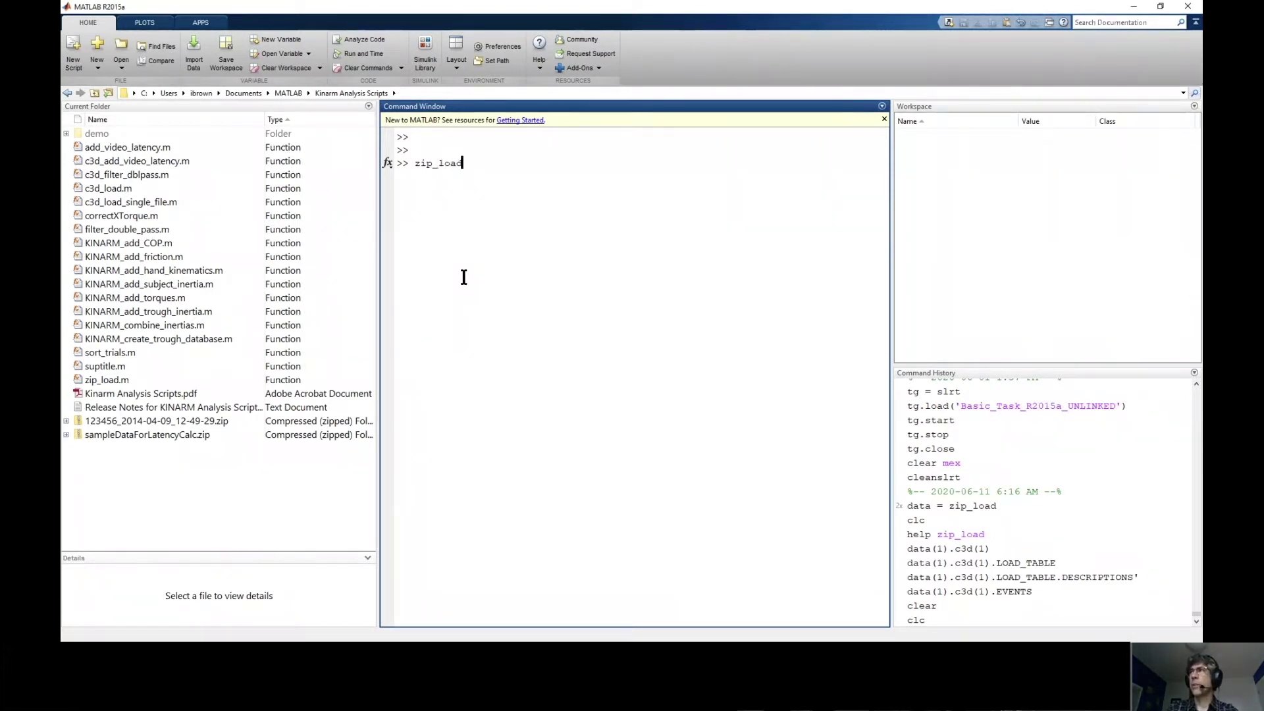
key(Return)
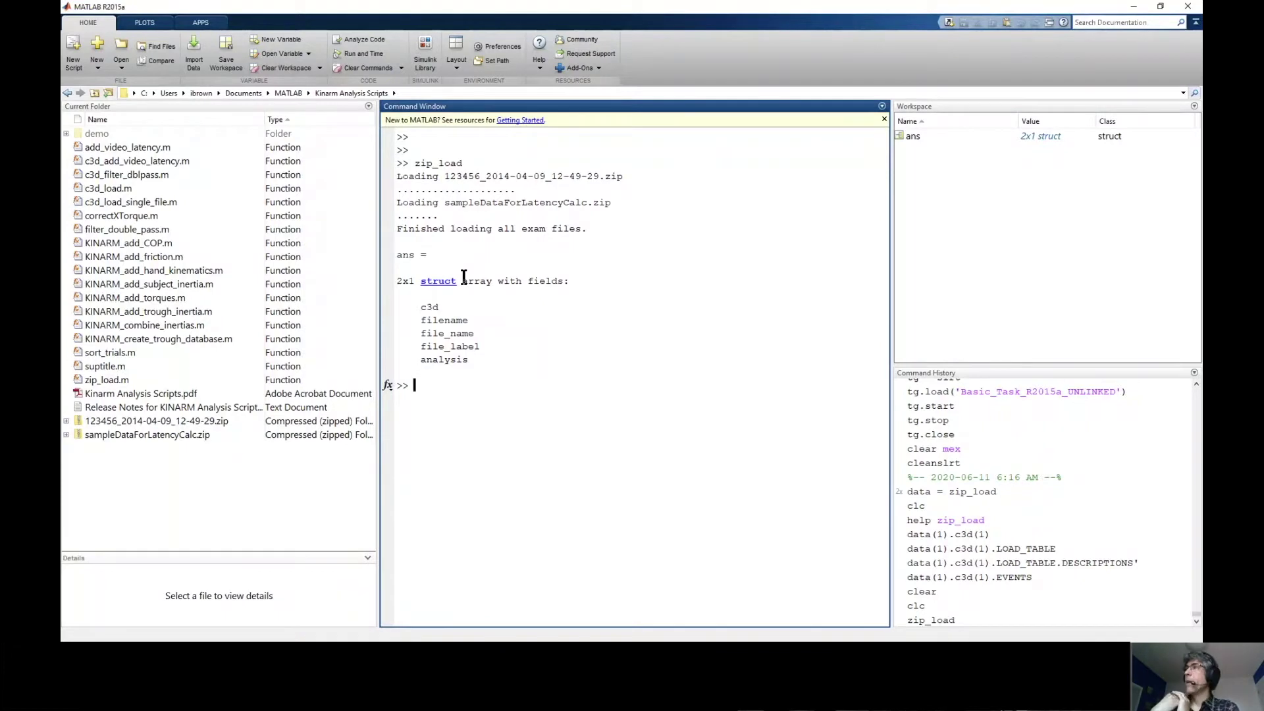
key(Up)
key(Home)
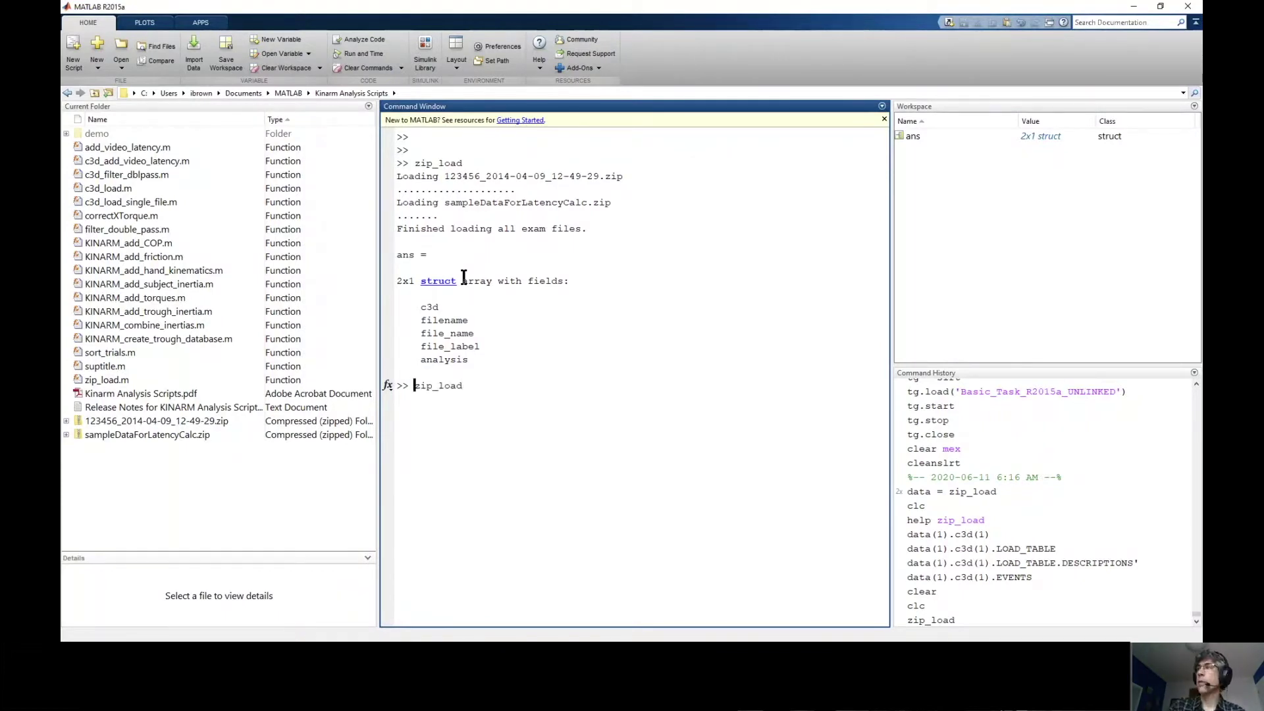
text(dta =)
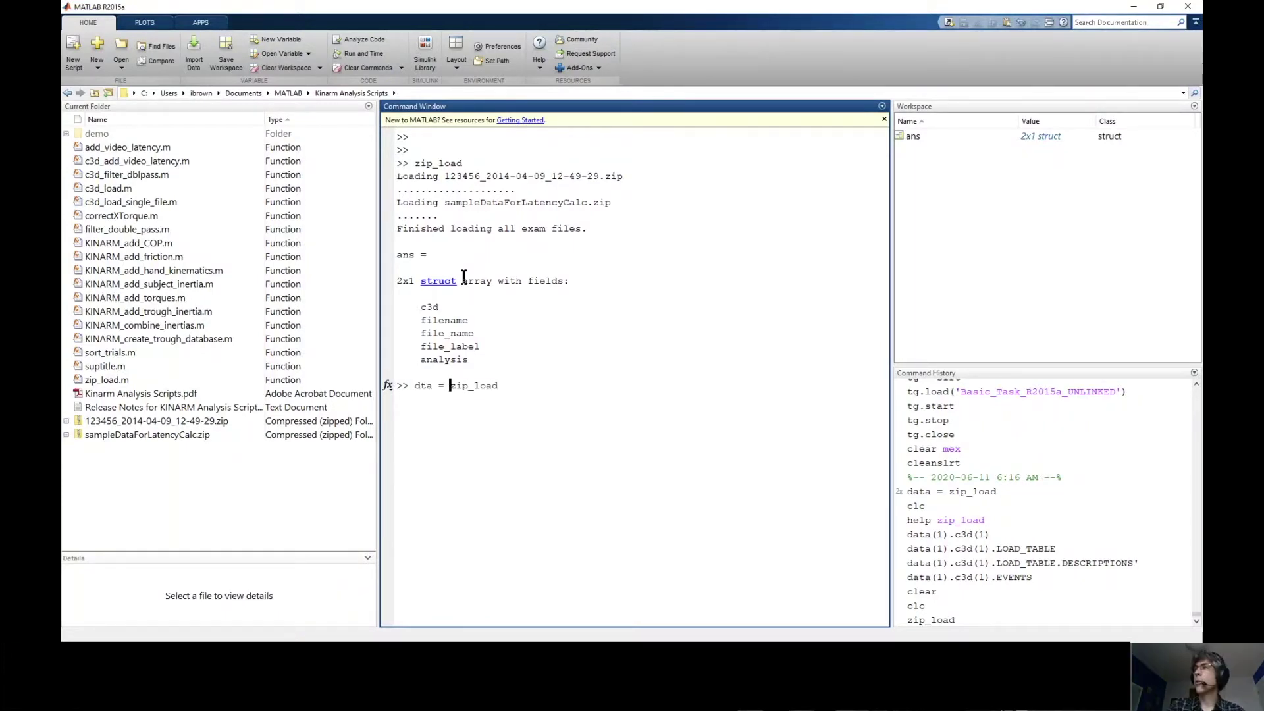
key(Left)
key(Left)
key(Left)
key(Left)
key(Left)
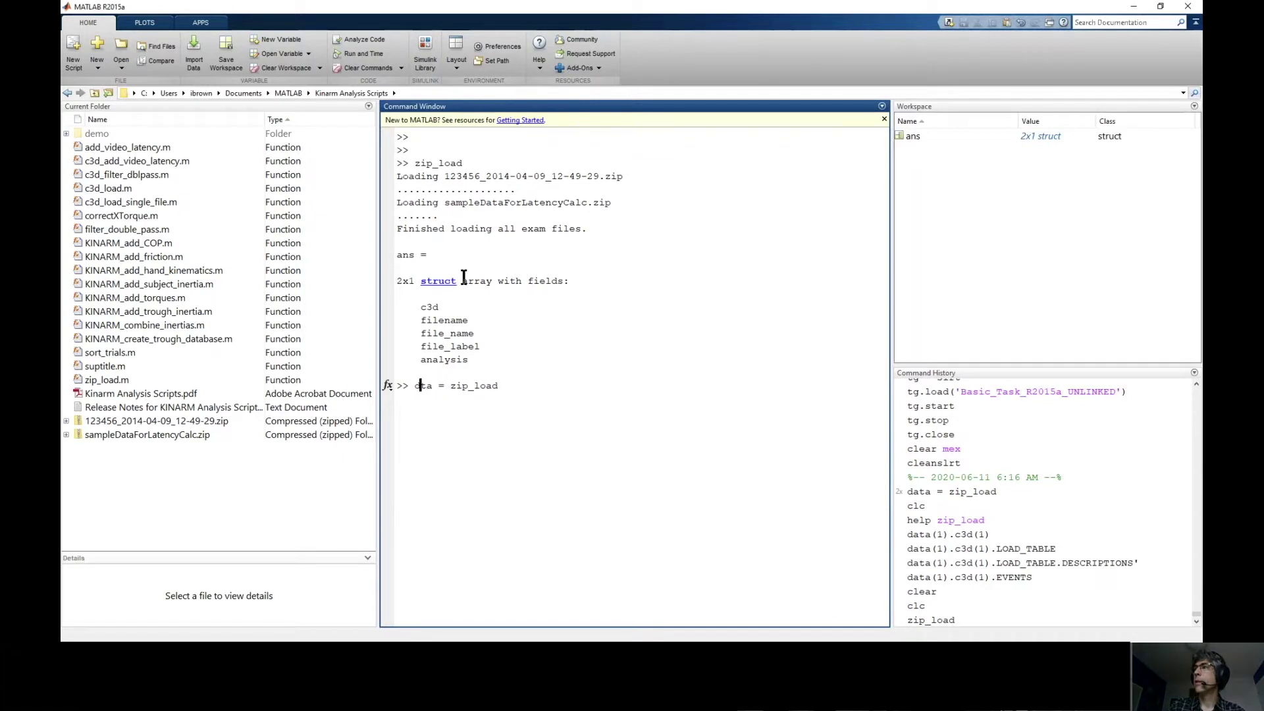
text(a)
key(Return)
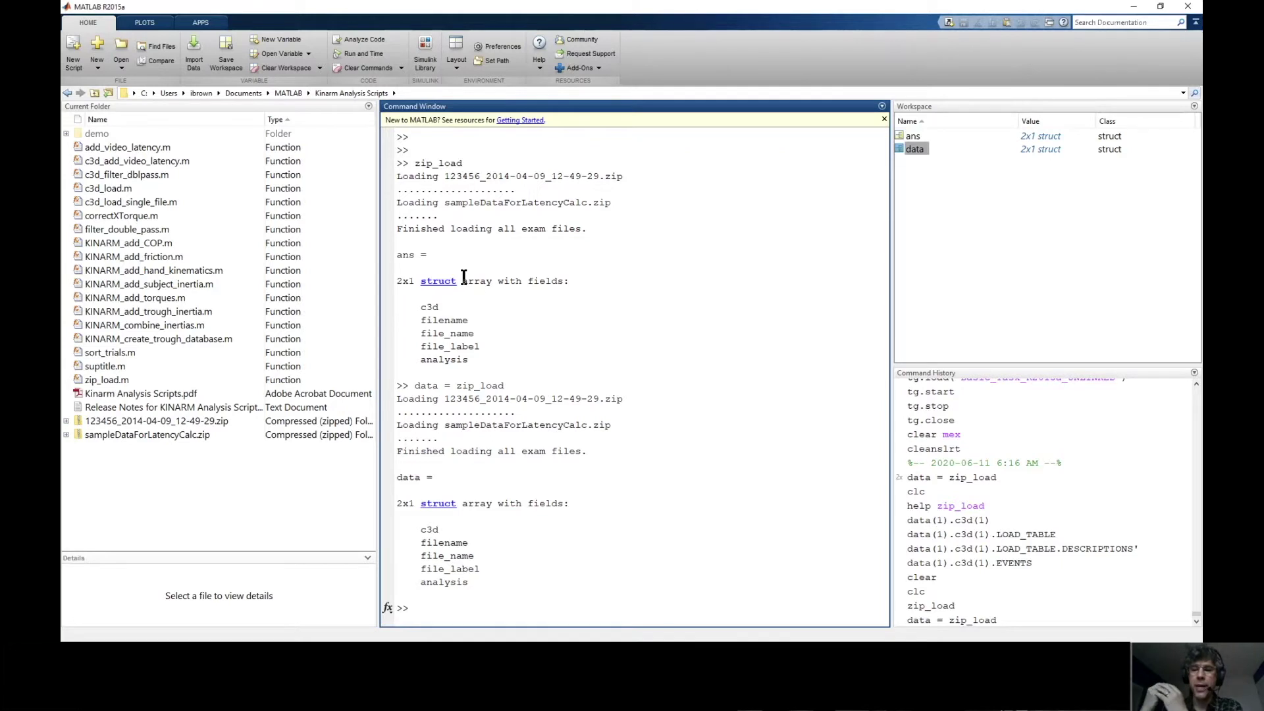
Step: Read help zip_load, then reload data with only the exam matching '123*'
text(h)
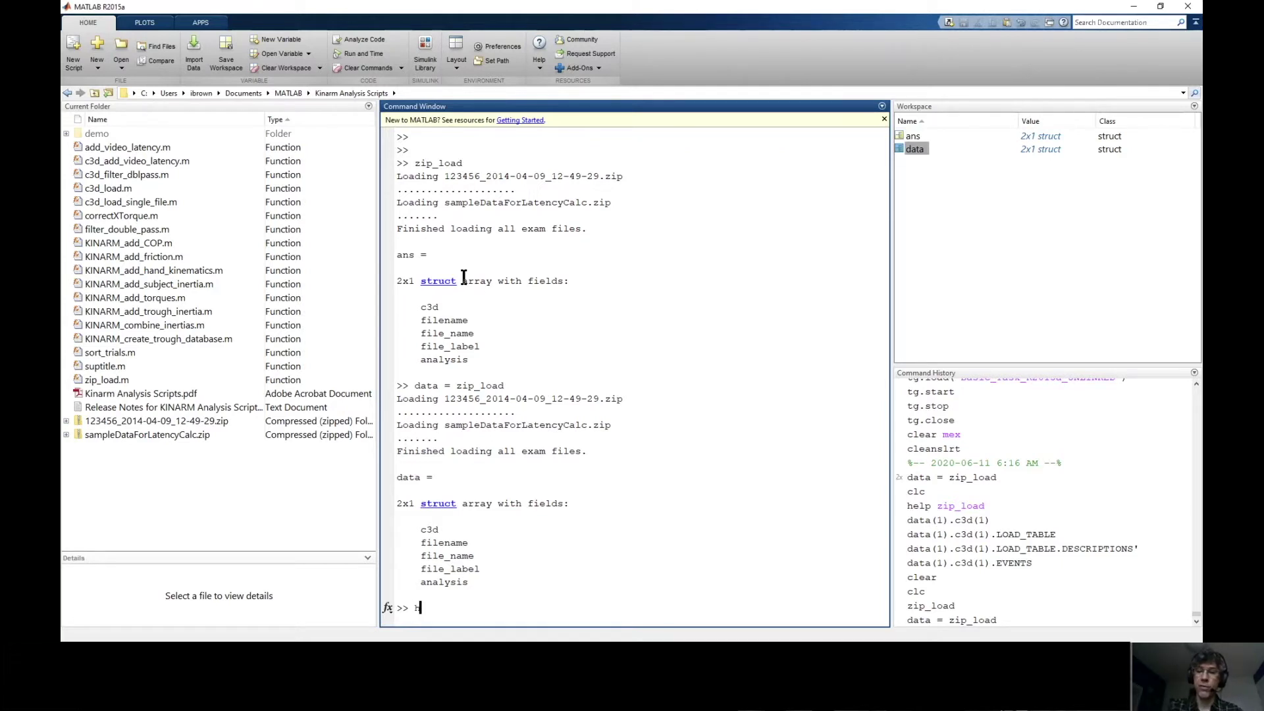
text(elp )
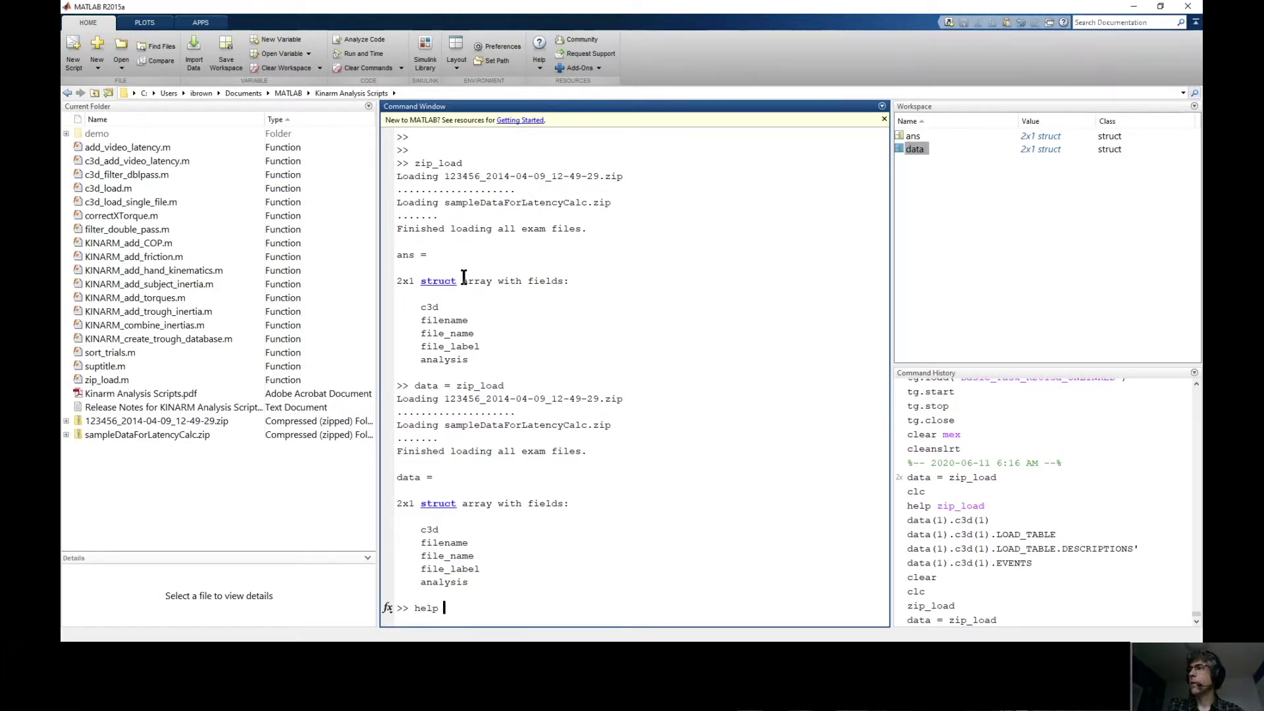
text(zip_load)
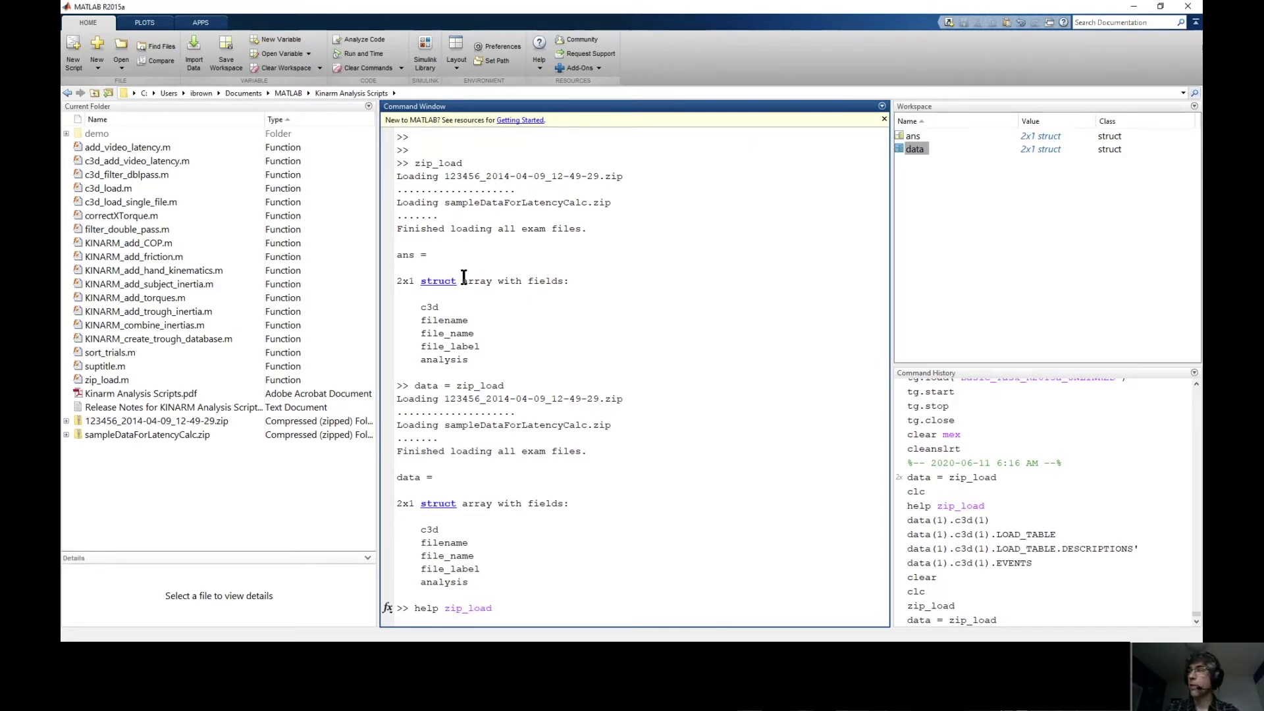
key(Return)
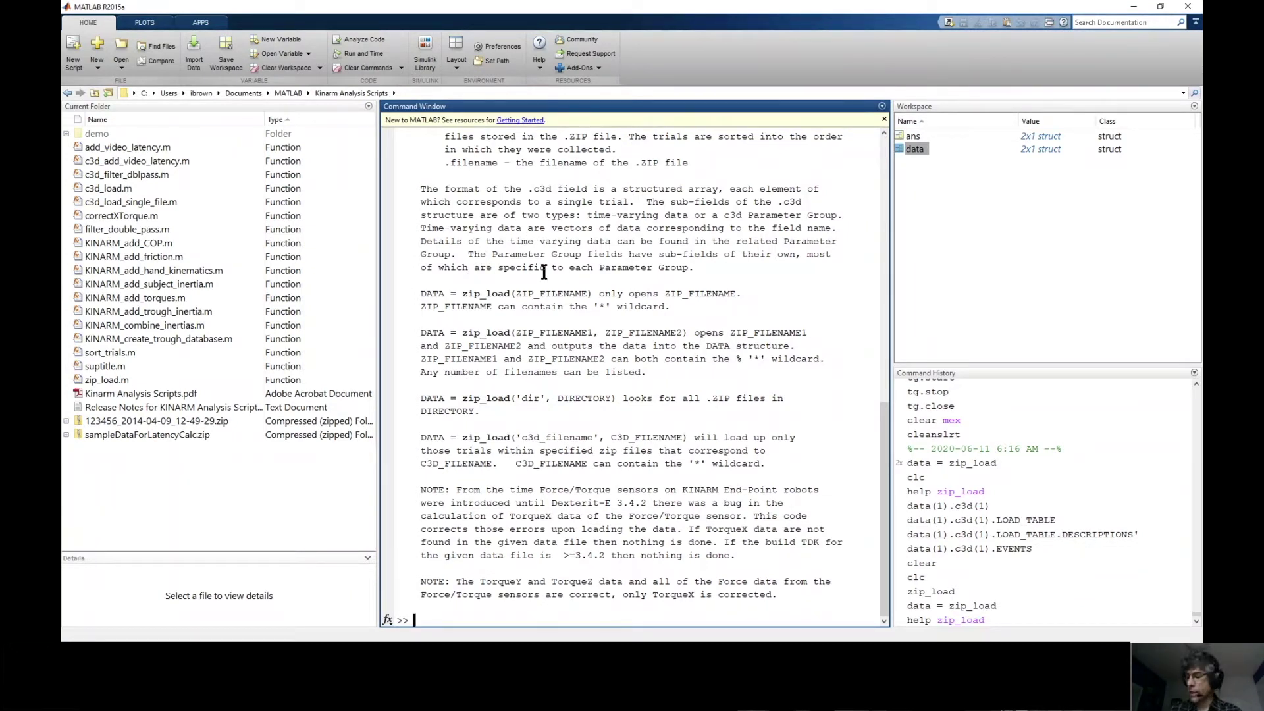
key(Up)
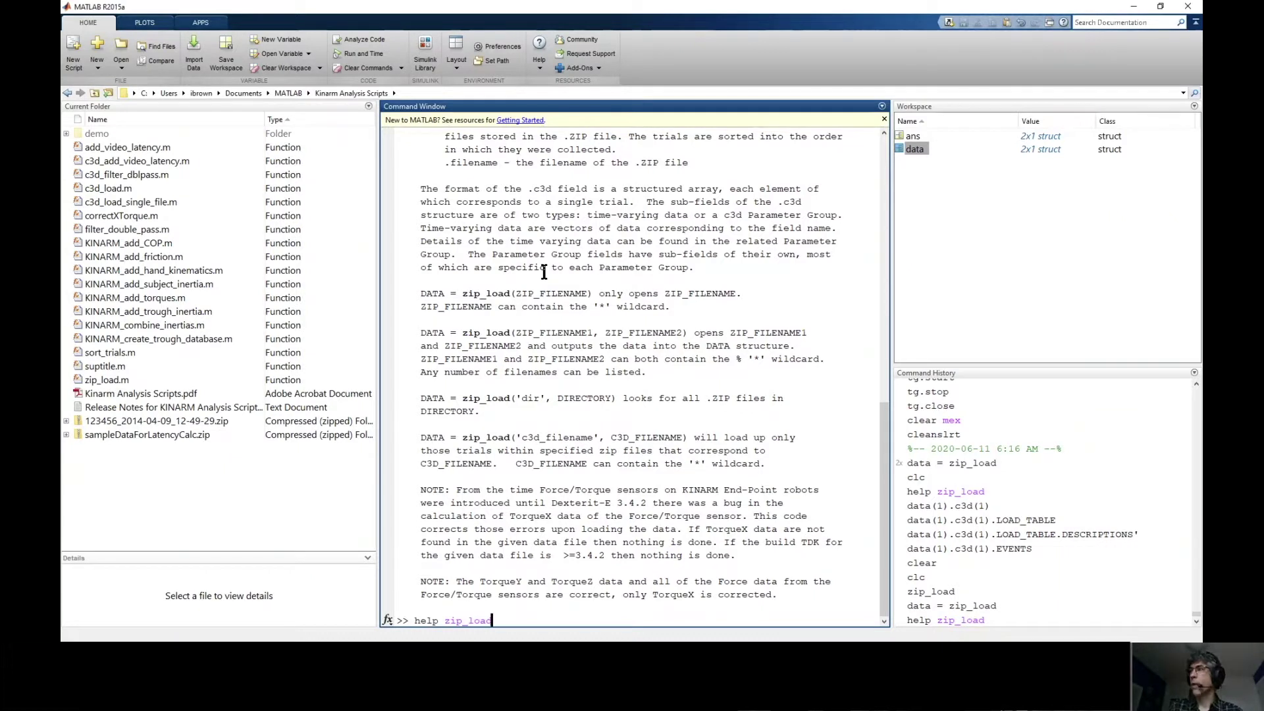
key(Up)
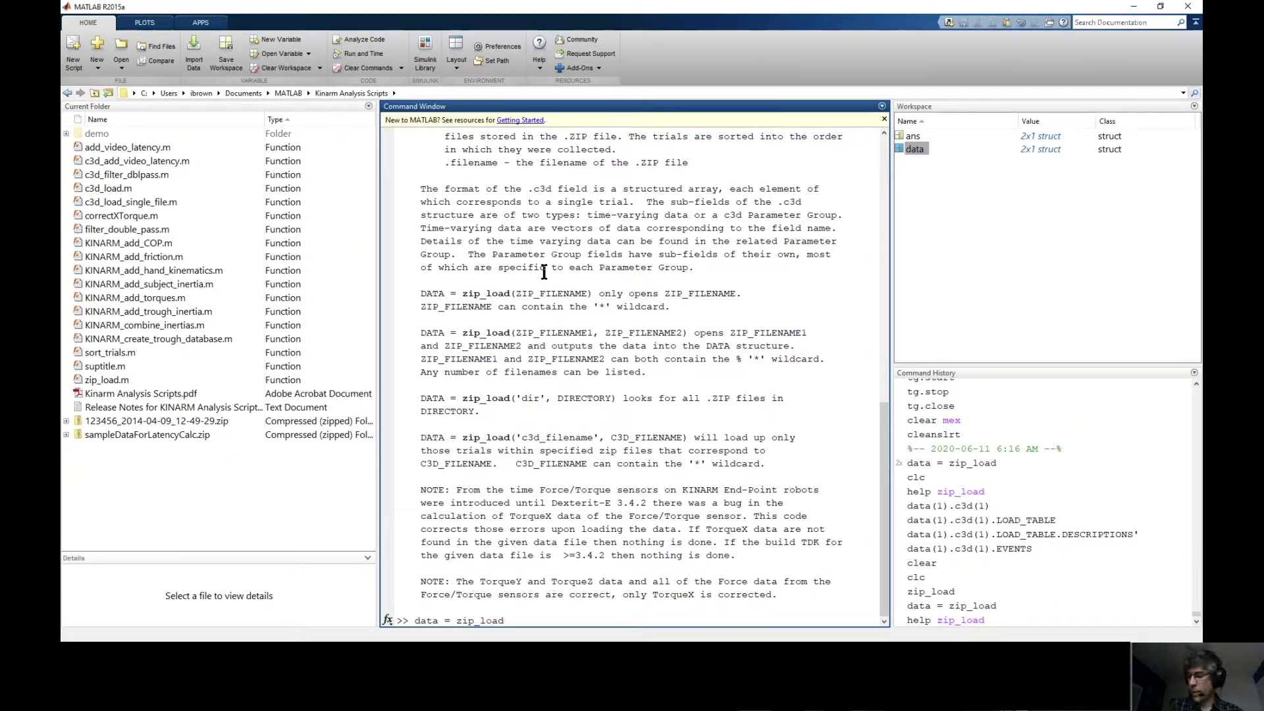
text(('123)
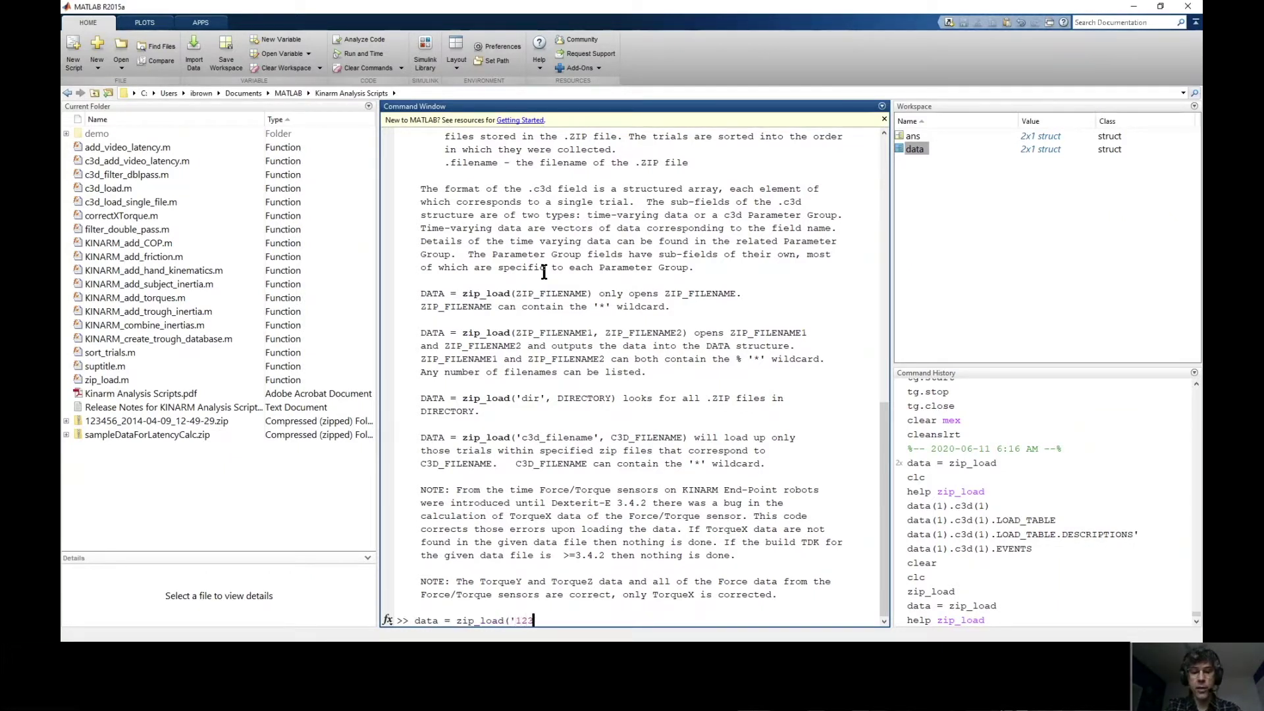
text(*'))
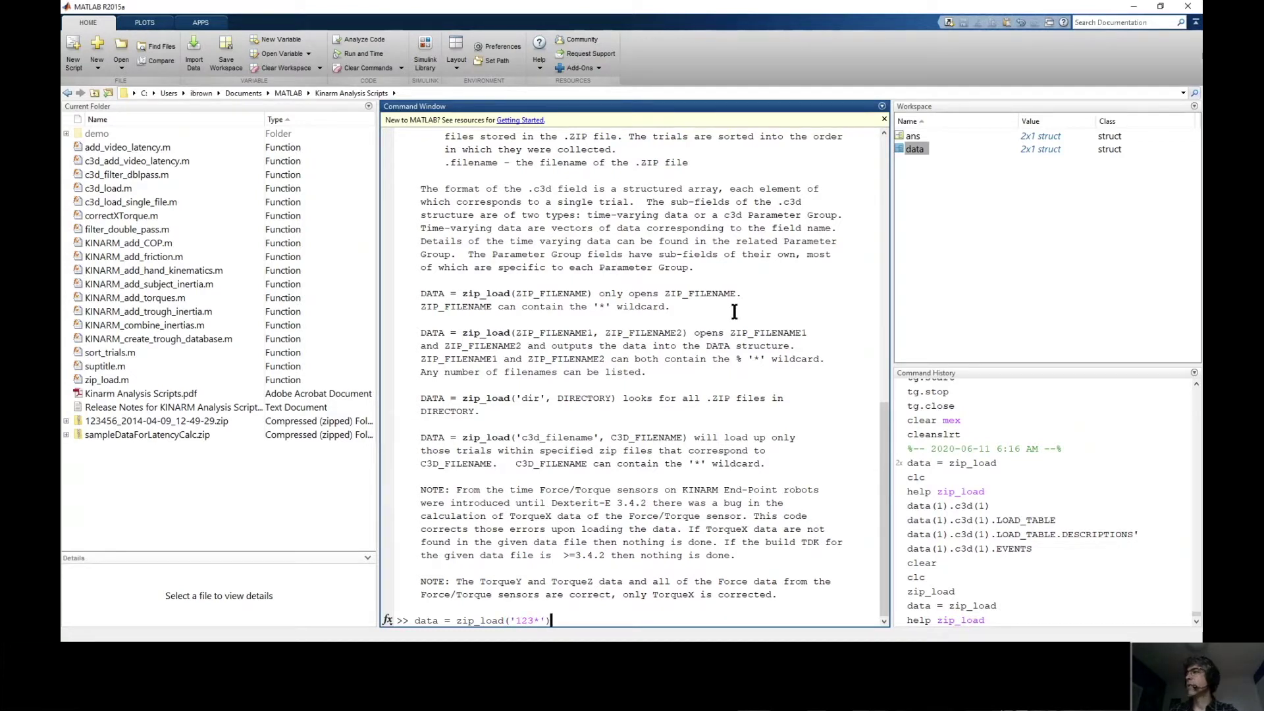
key(Return)
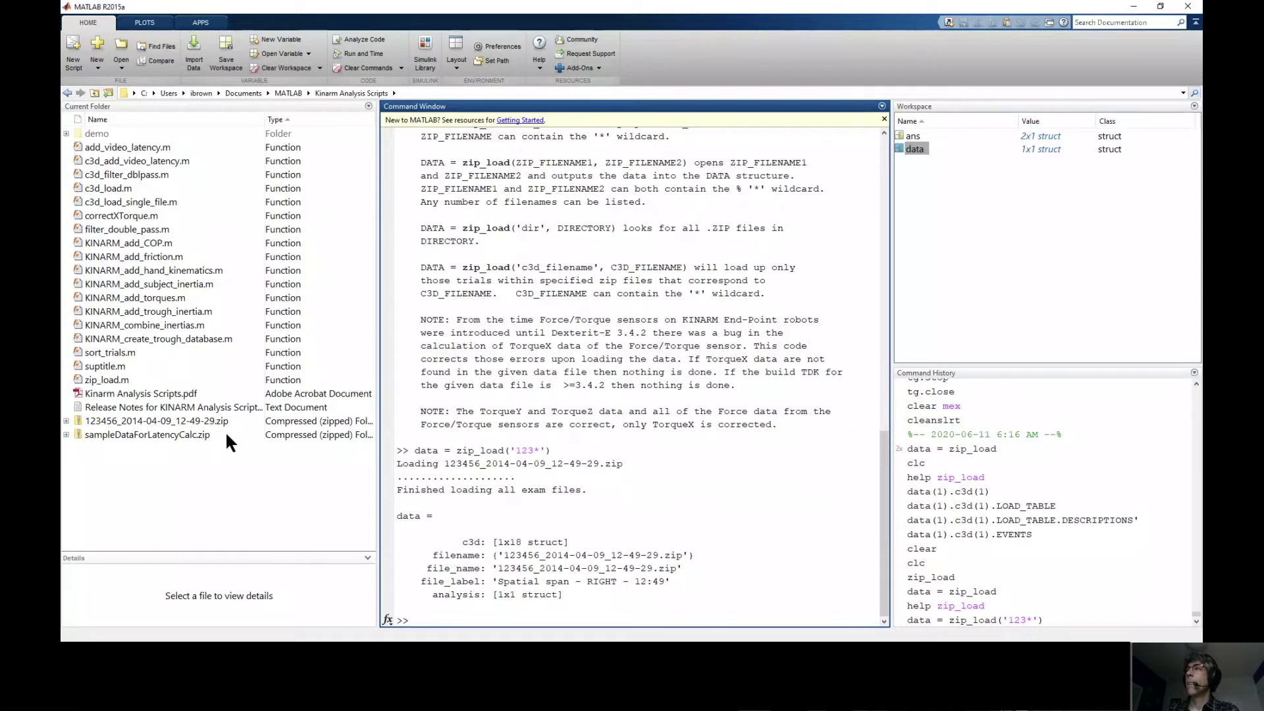
click(203, 436)
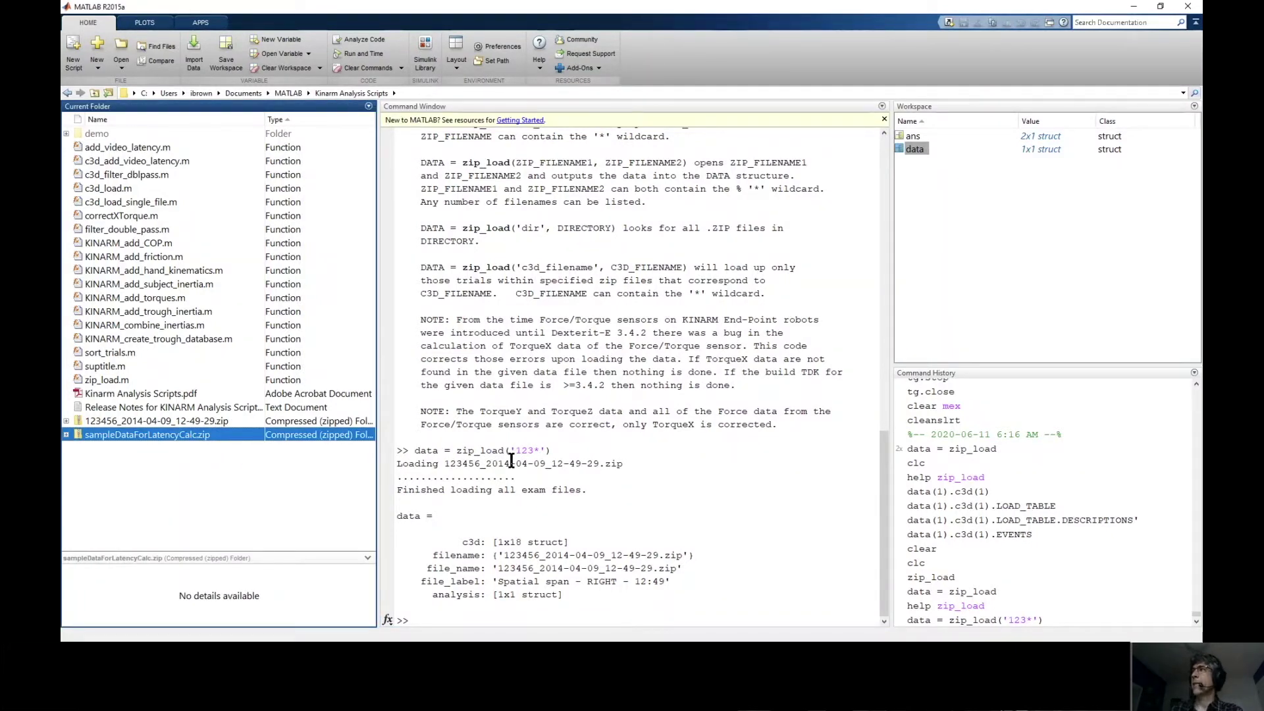
drag(511, 450, 548, 453)
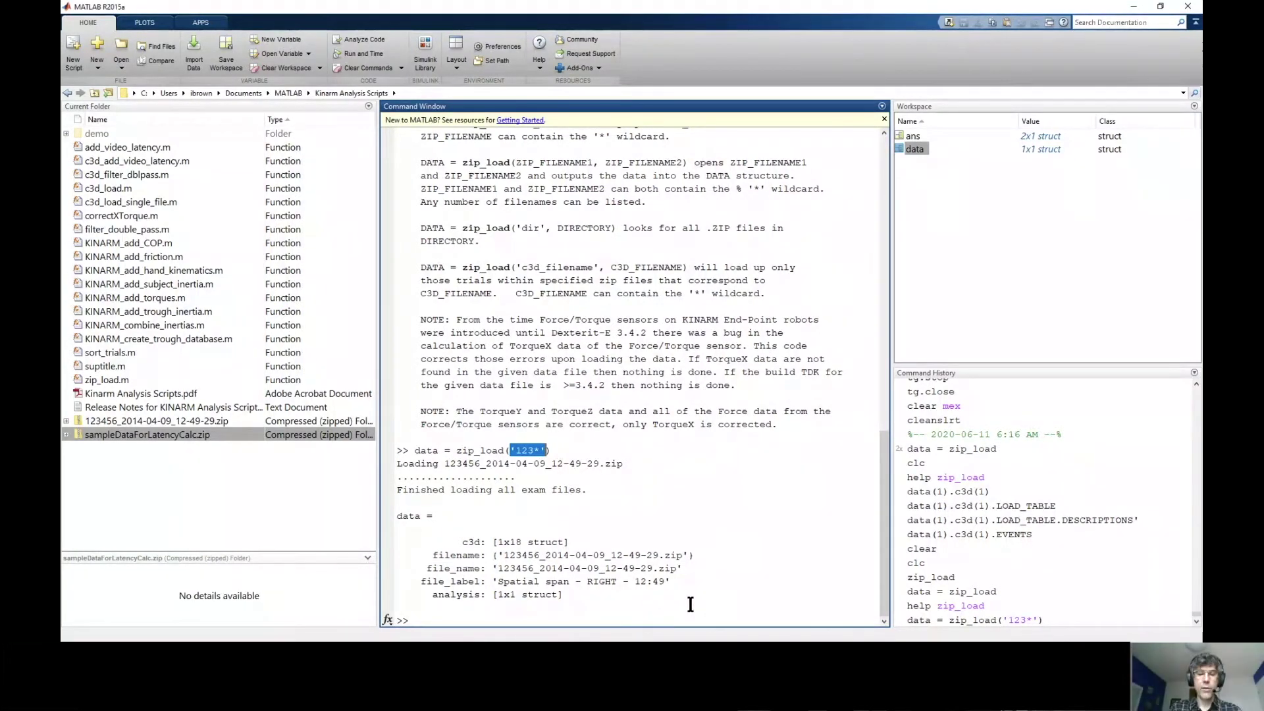
Step: Display data and the field list of its 1x18 c3d trial array
text(data)
key(Return)
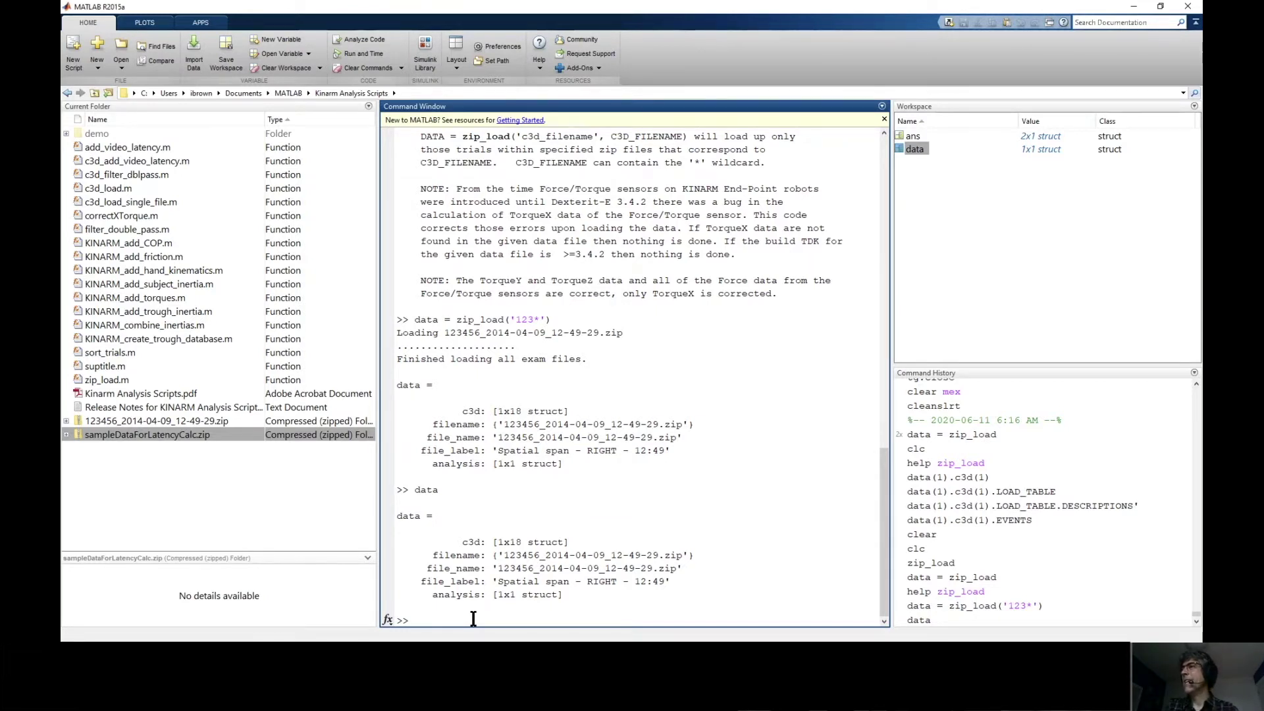
text(data)
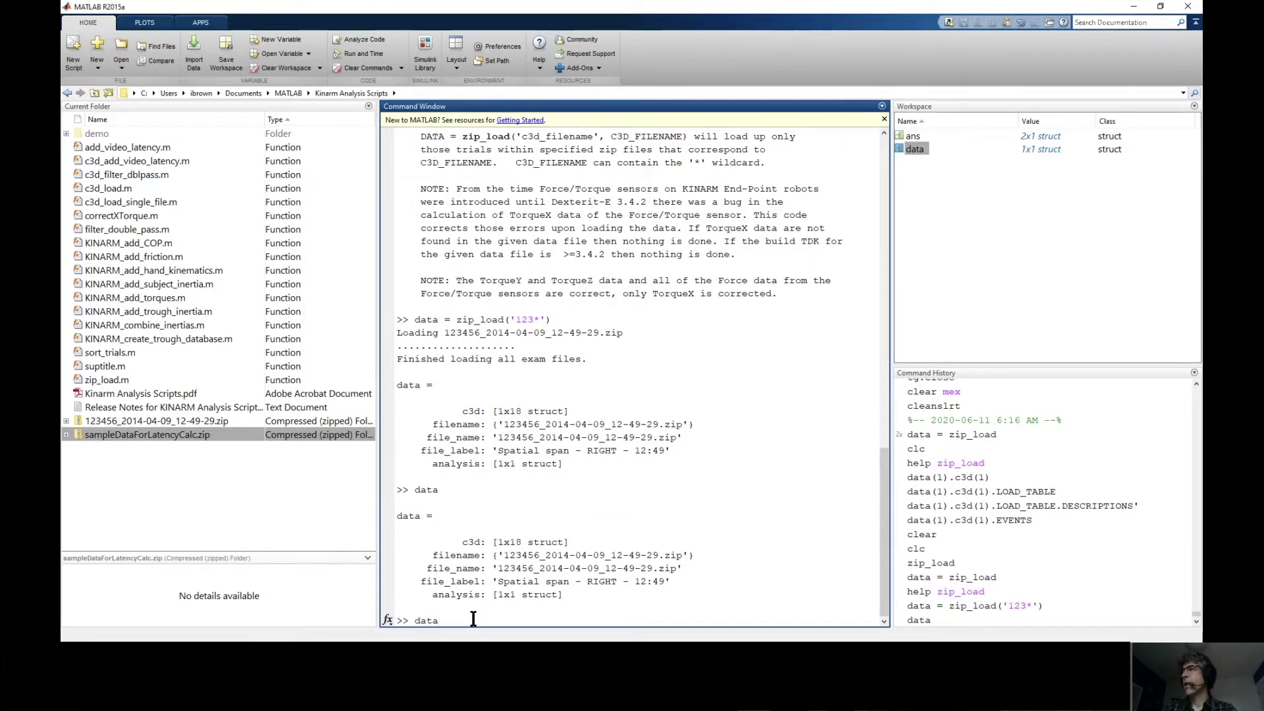
text((1).c)
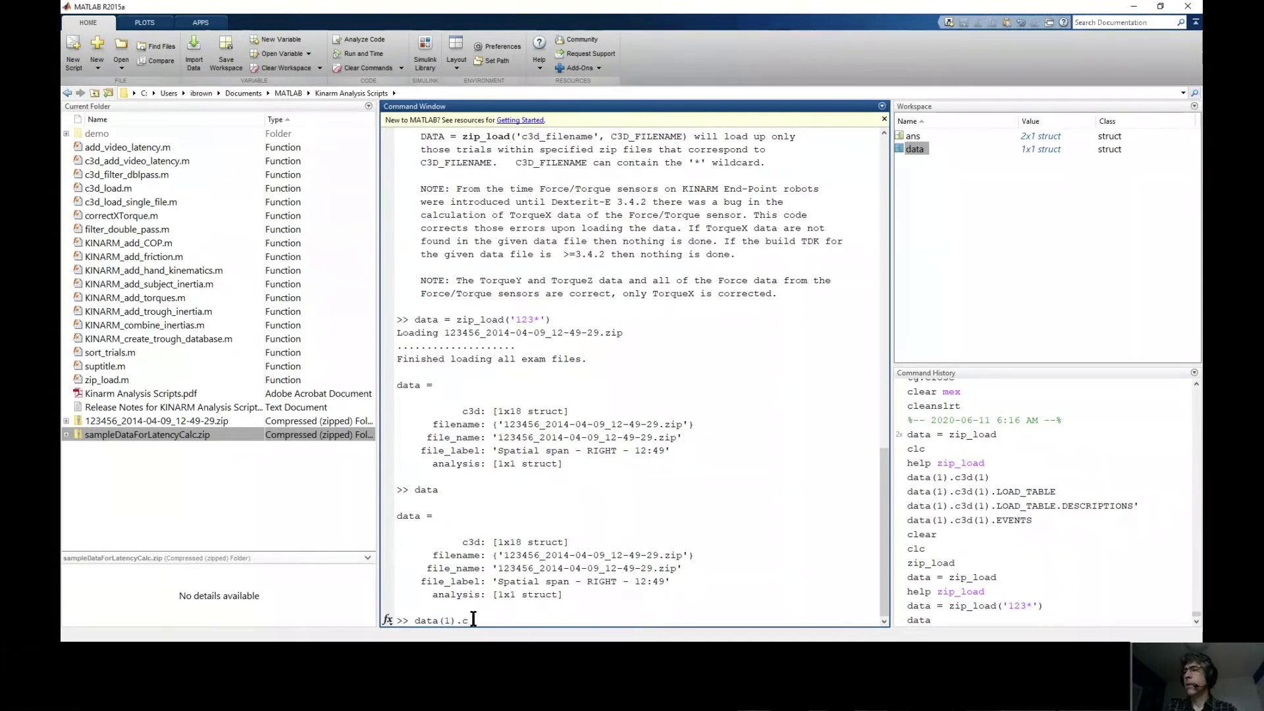
text(3d)
key(Return)
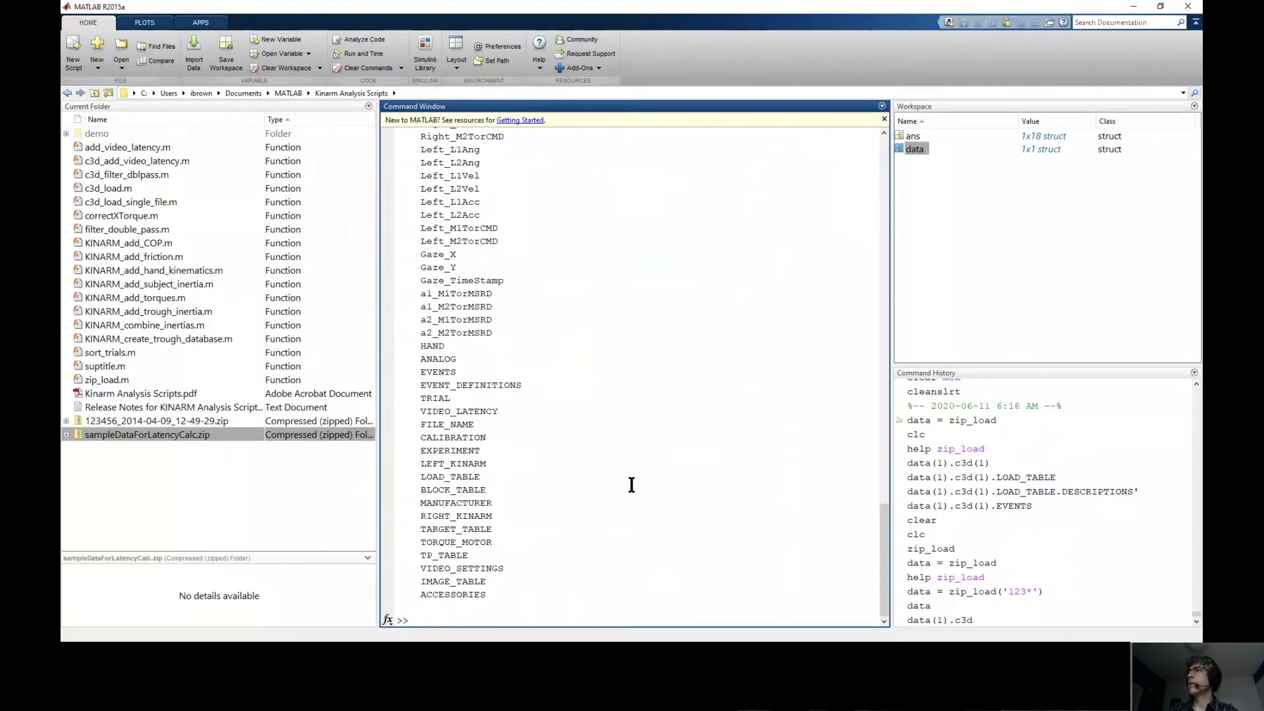
scroll(631, 485, up, 6)
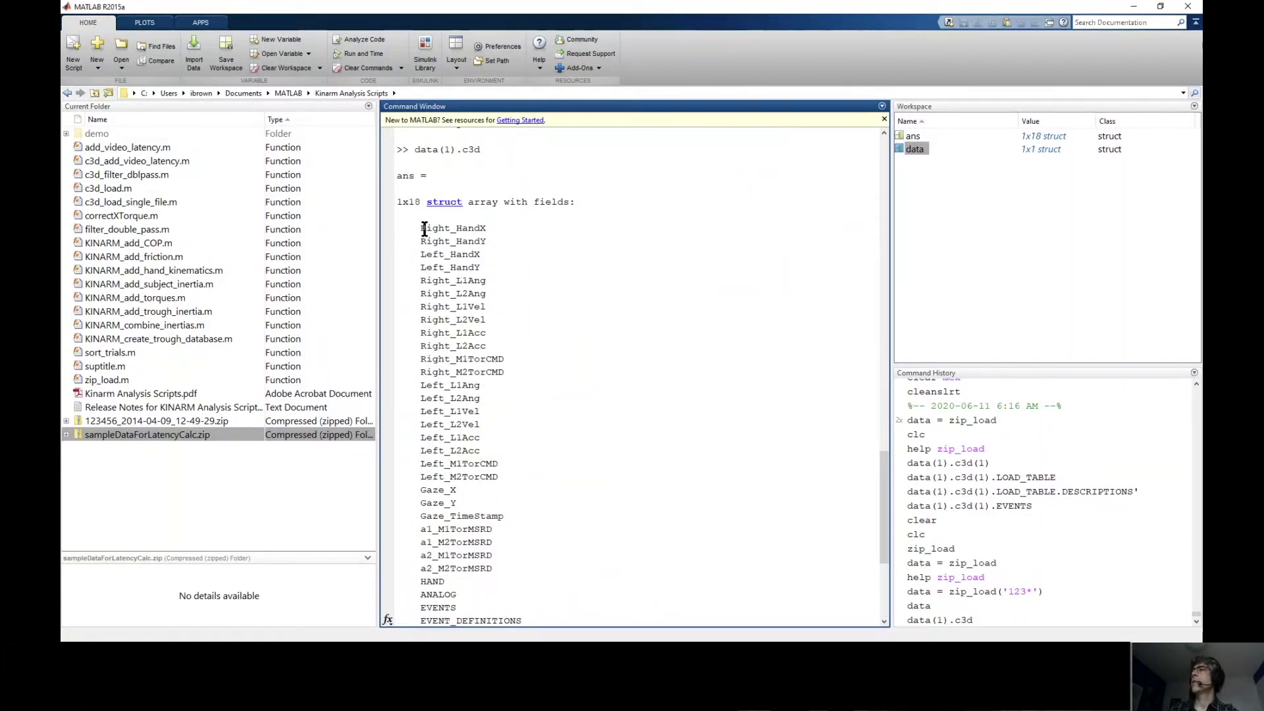
drag(424, 229, 499, 415)
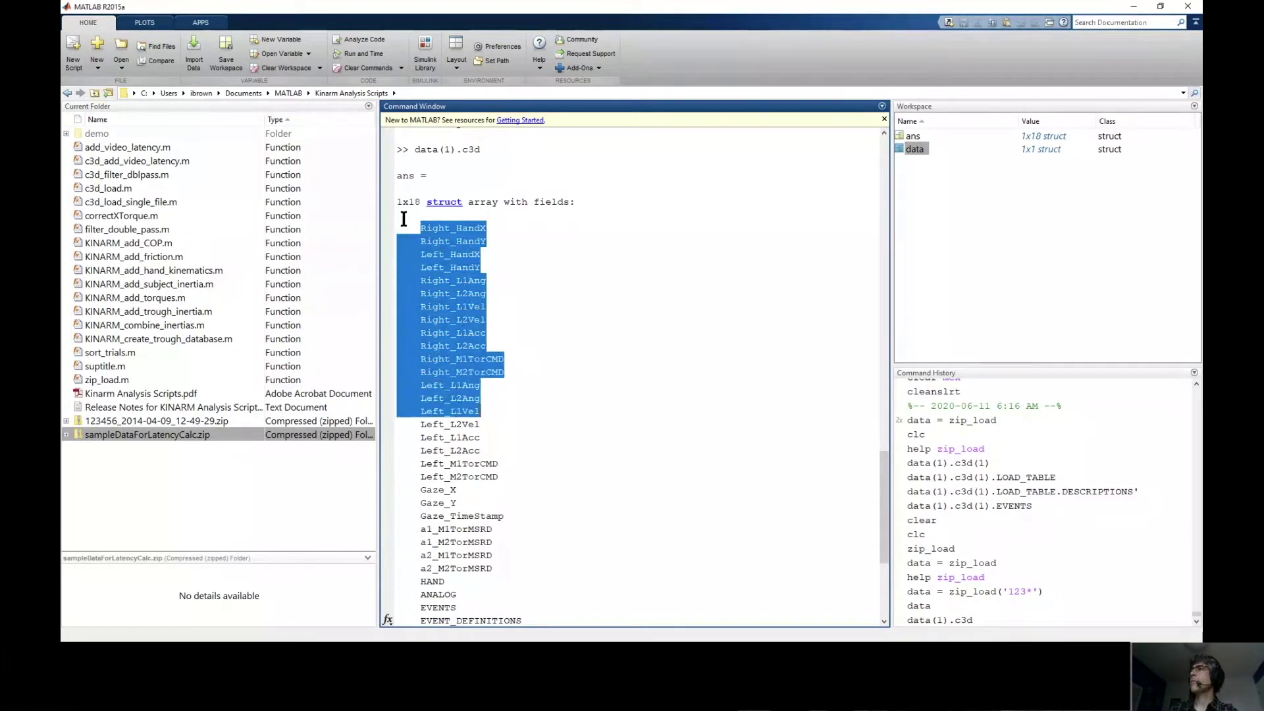
drag(421, 203, 397, 205)
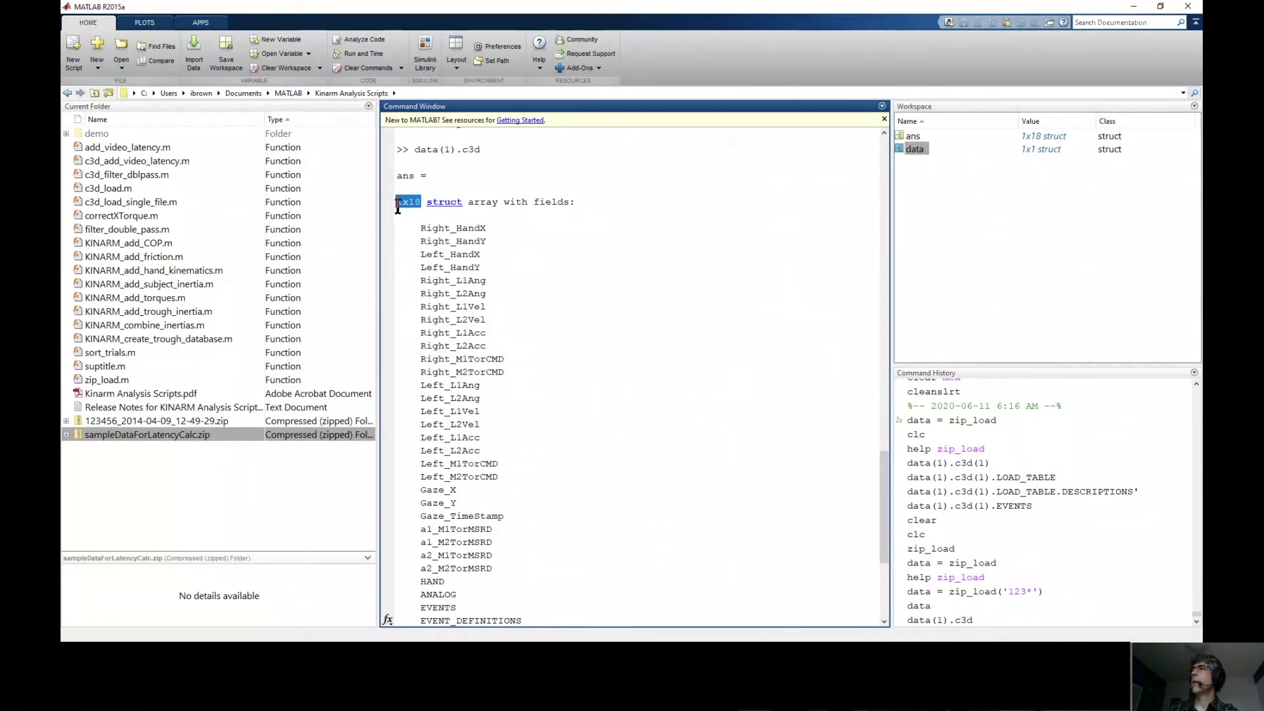
click(698, 416)
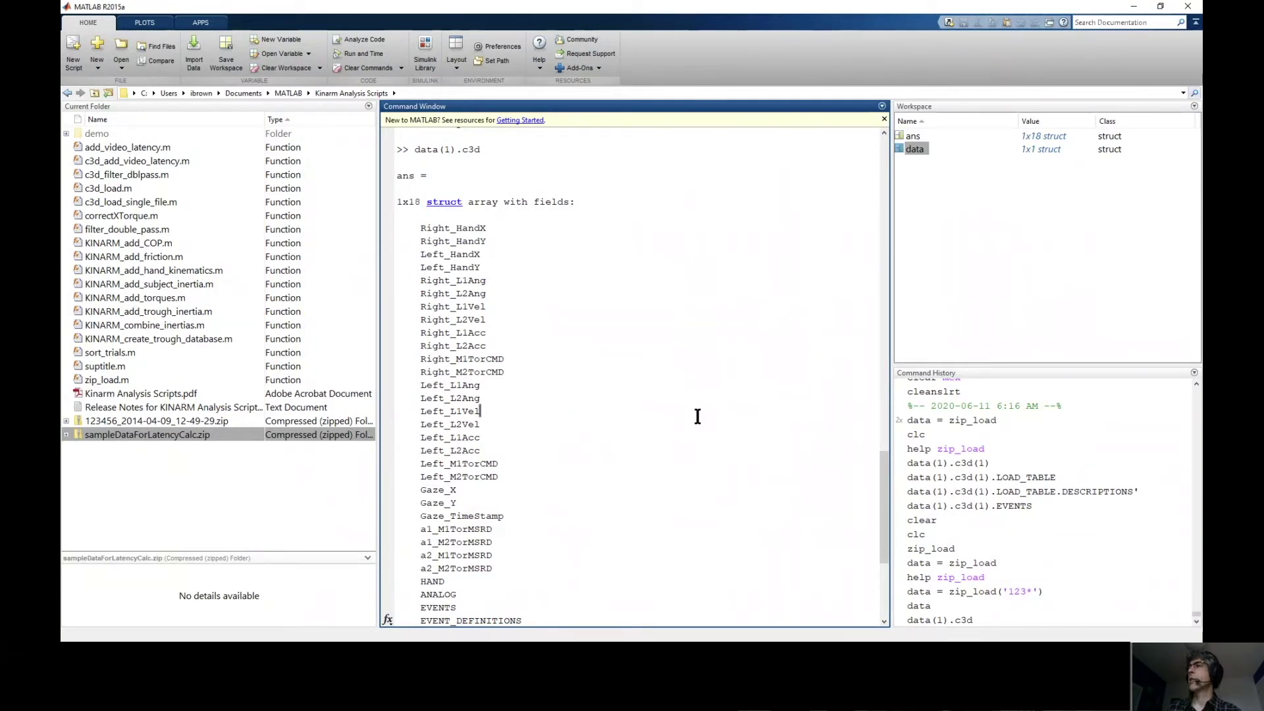
scroll(753, 457, down, 6)
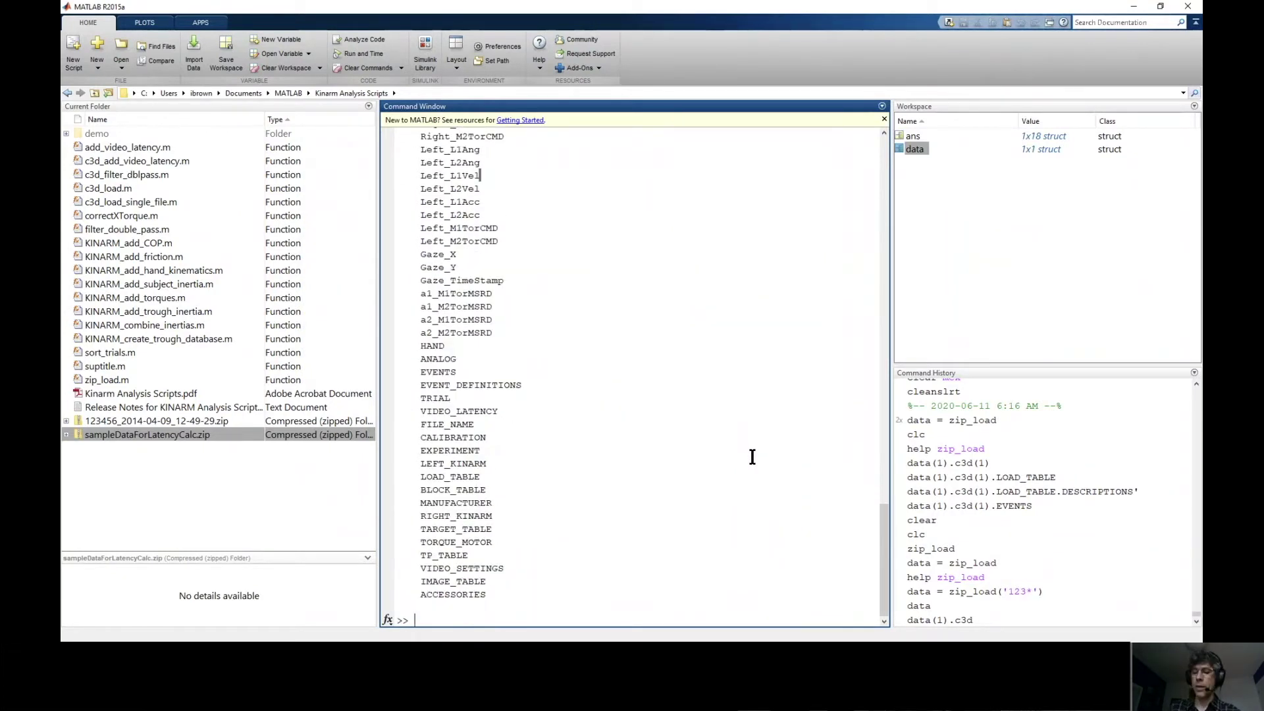
Step: List data(1).c3d(1)'s fields, such as Right_HandX 2320x1, and browse data in the Variables editor
key(Up)
text((1))
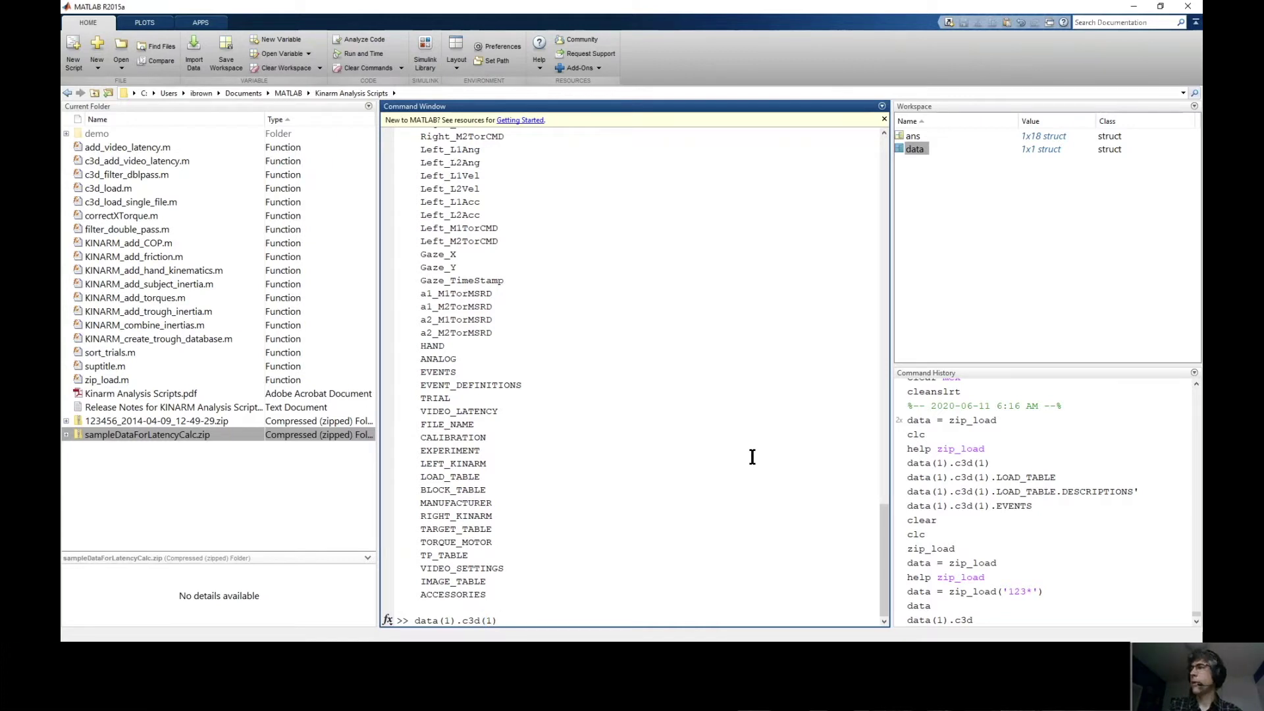
key(Return)
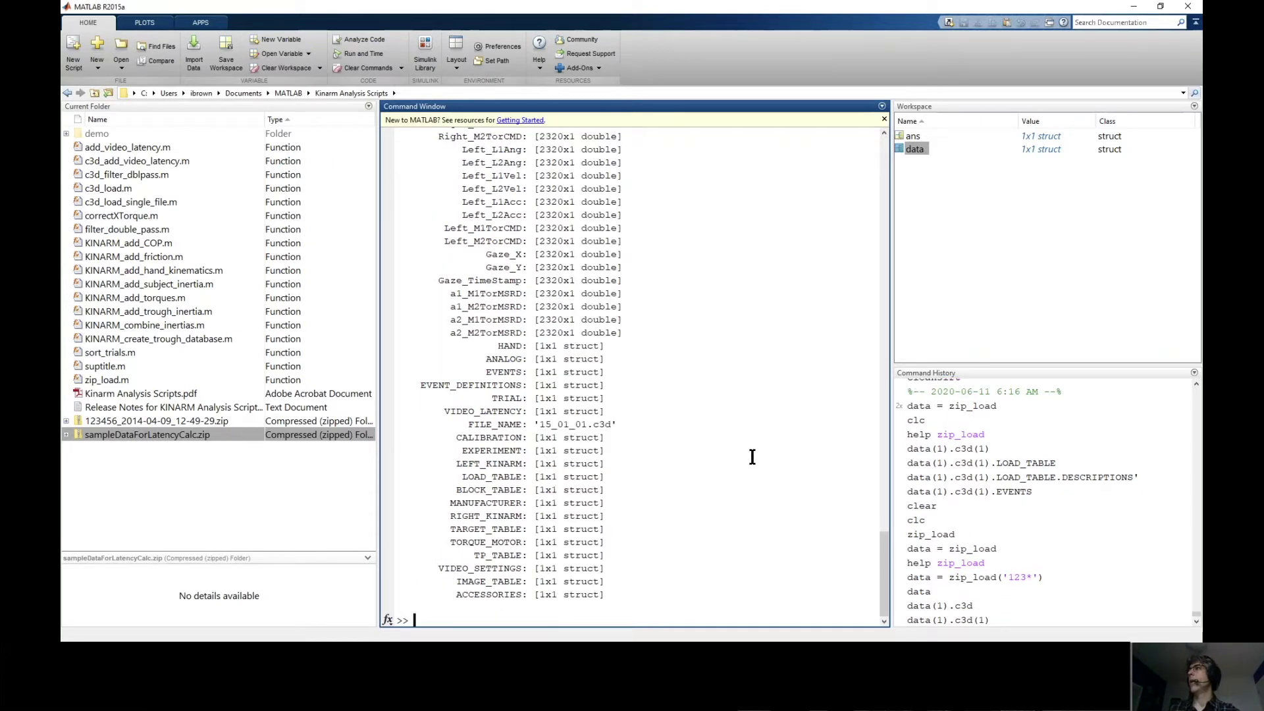
scroll(753, 457, up, 7)
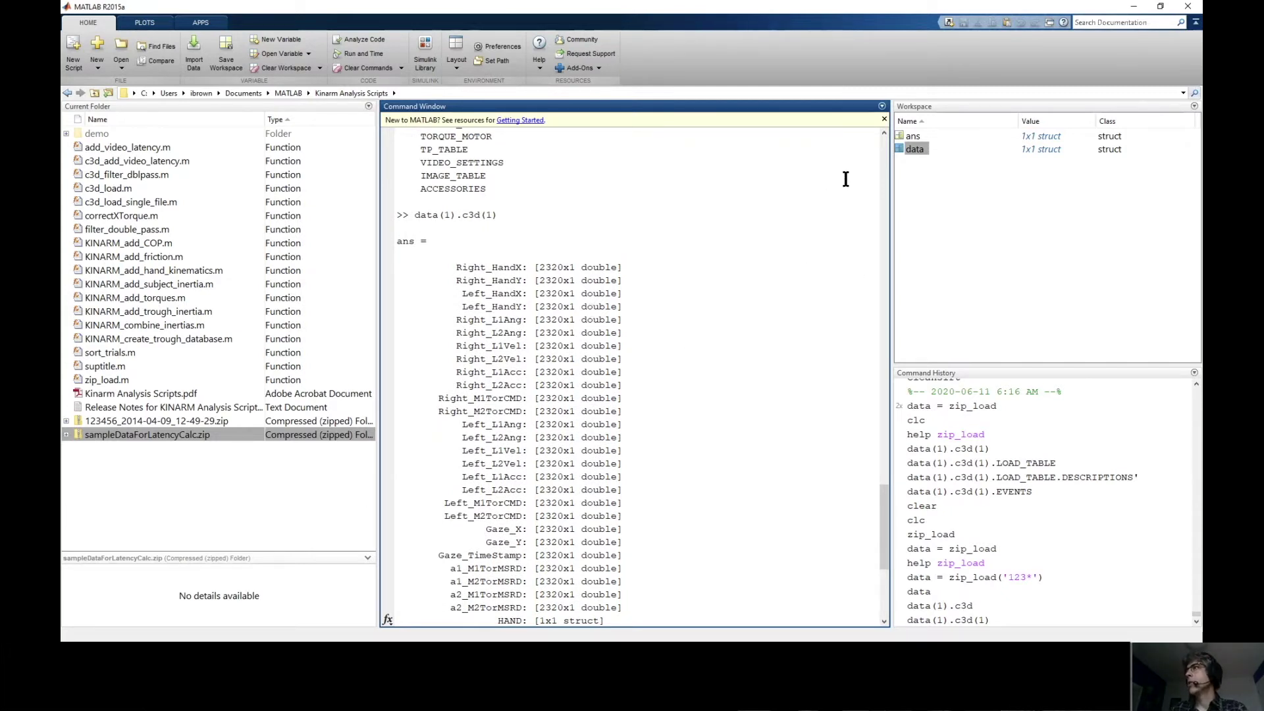
double_click(901, 149)
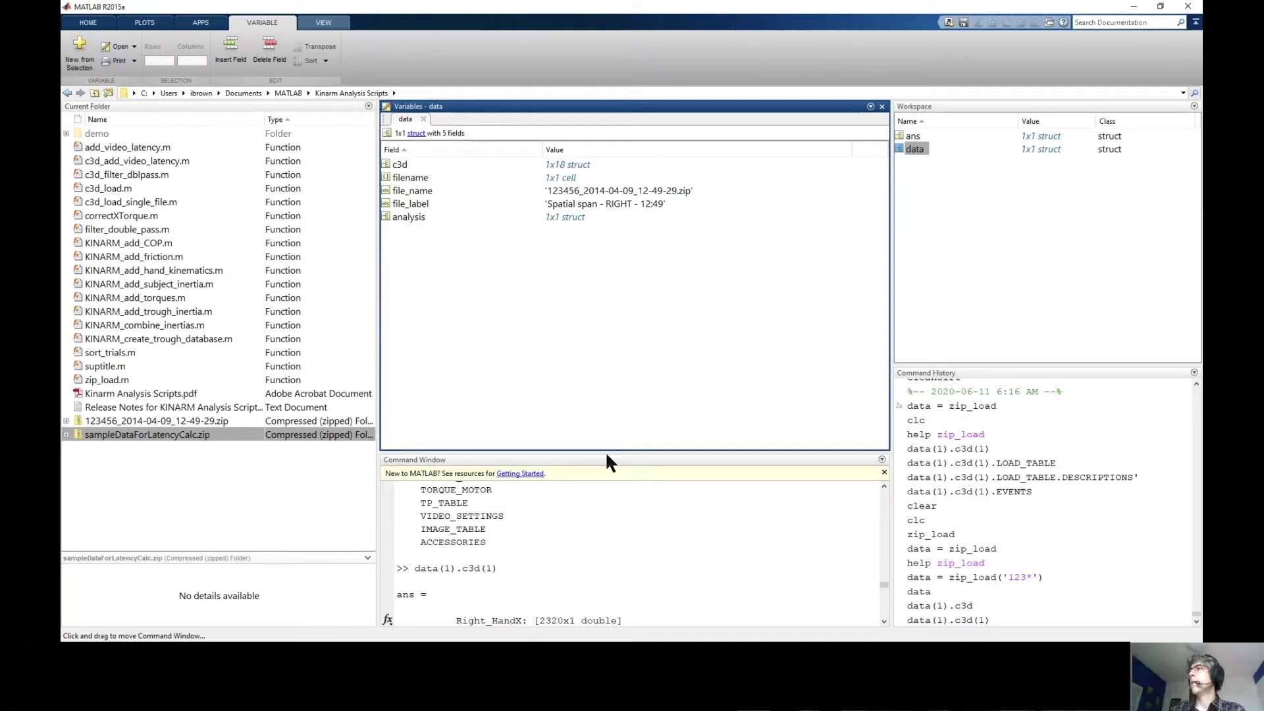
Step: Browse data's 18 c3d trials and view trial 1's LOAD_TABLE struct
drag(606, 452, 615, 368)
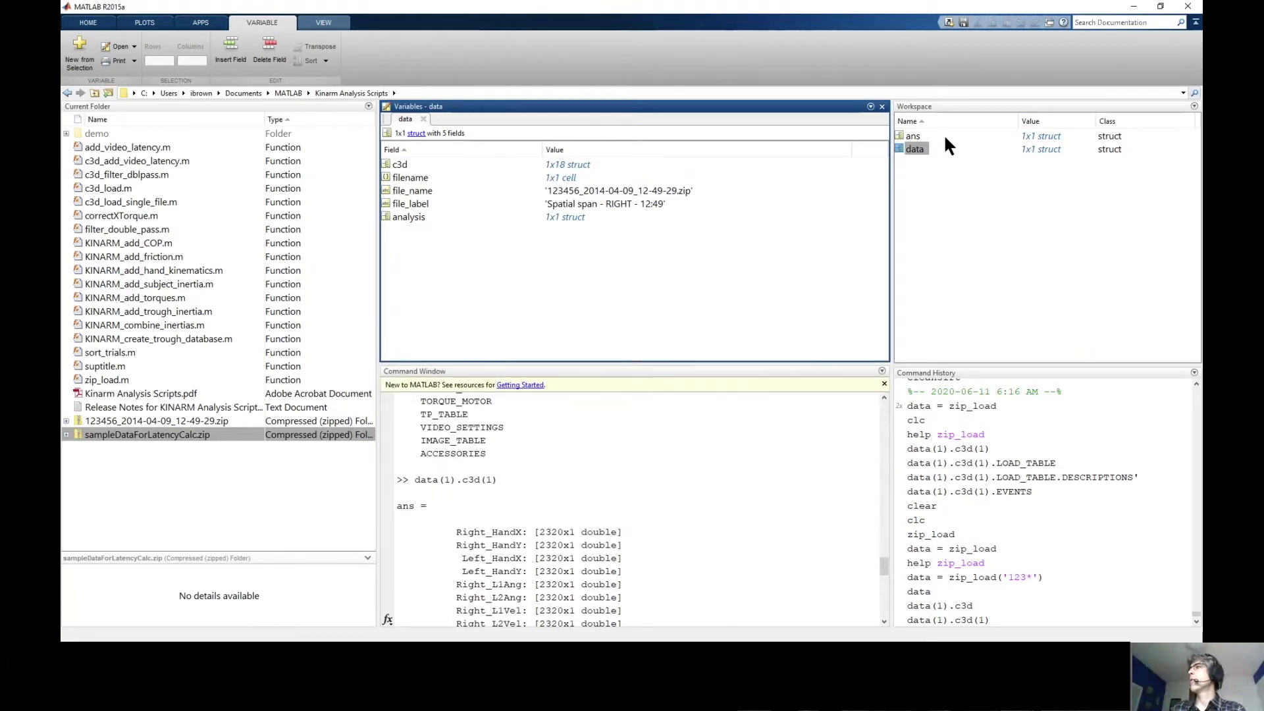
double_click(386, 163)
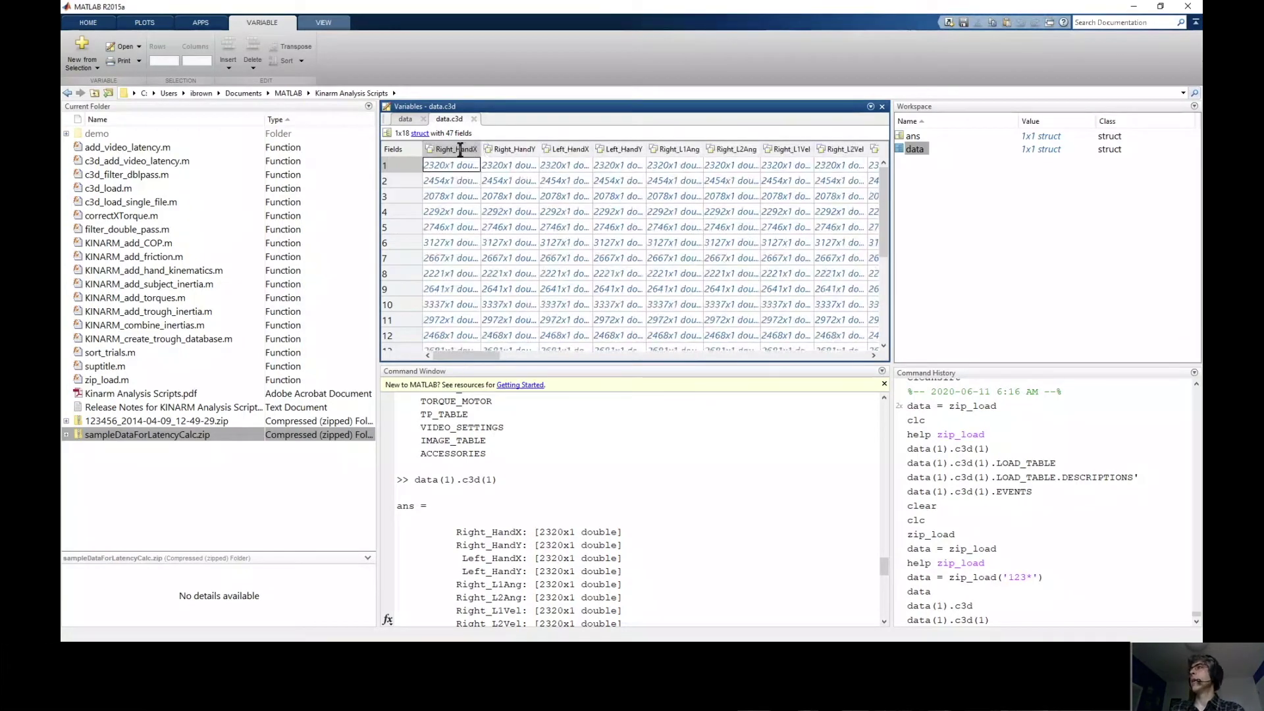
click(403, 180)
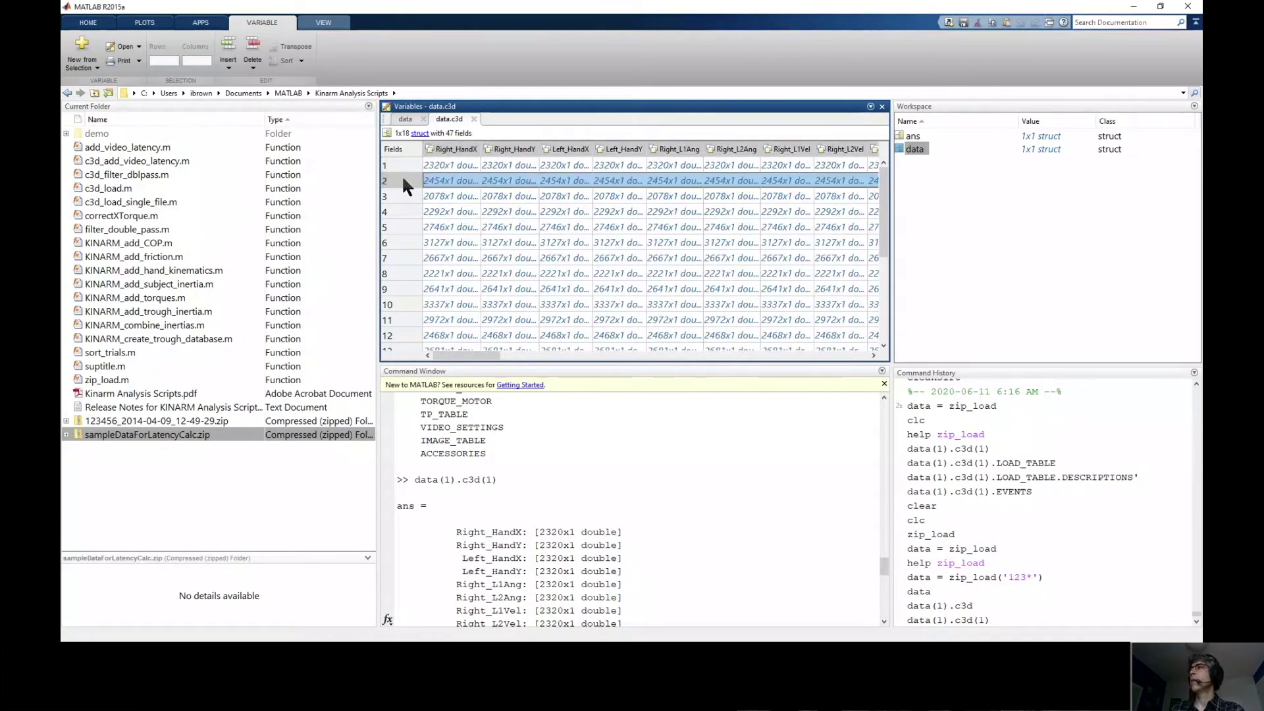
scroll(403, 179, down, 4)
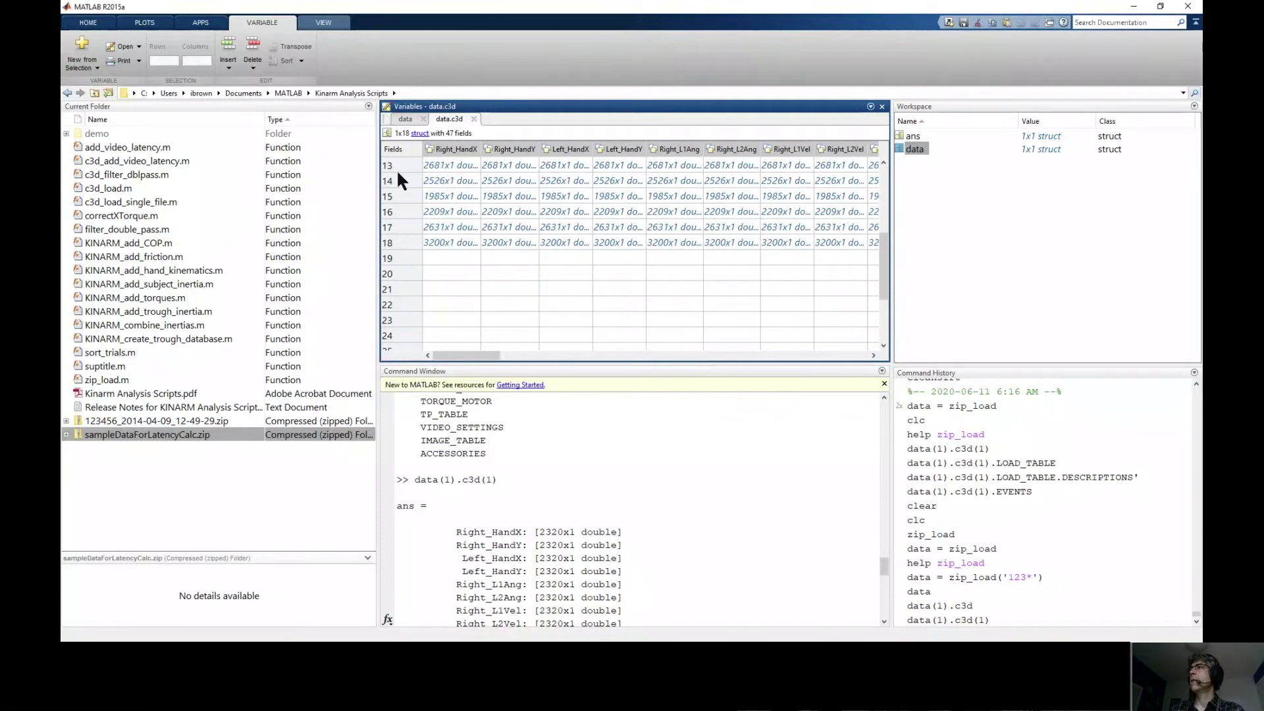
scroll(395, 239, up, 4)
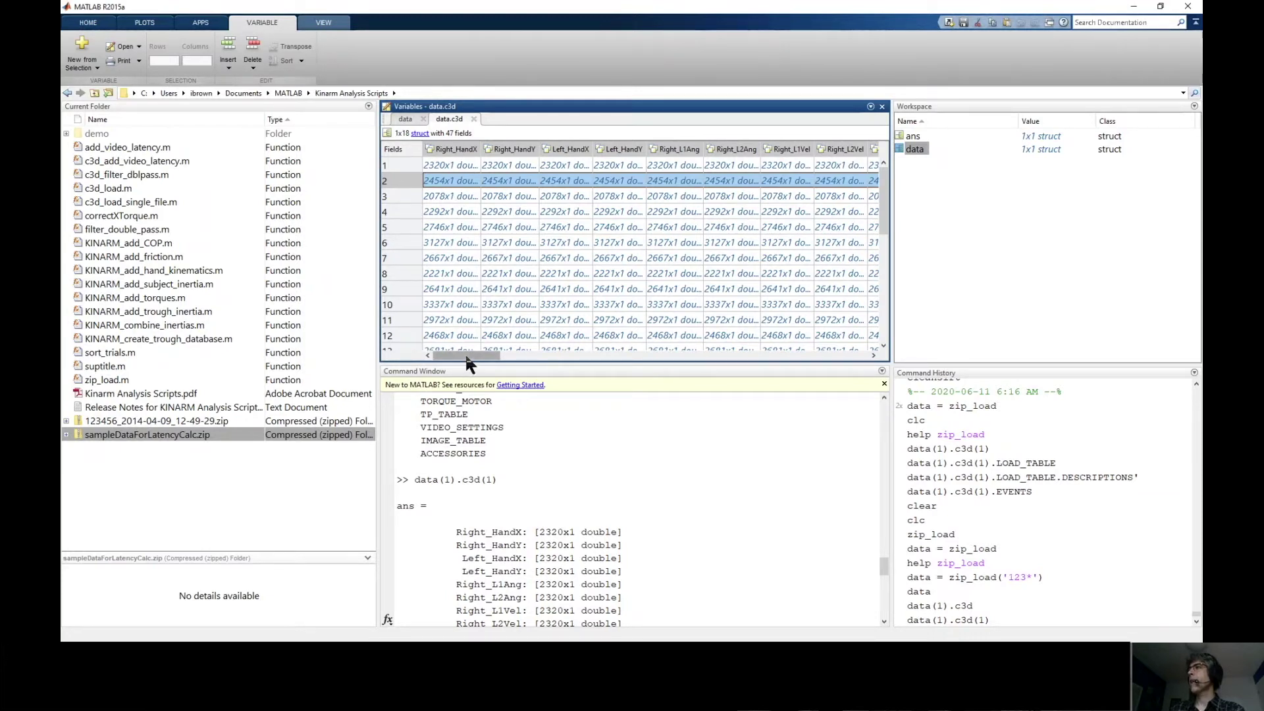
drag(465, 353, 575, 355)
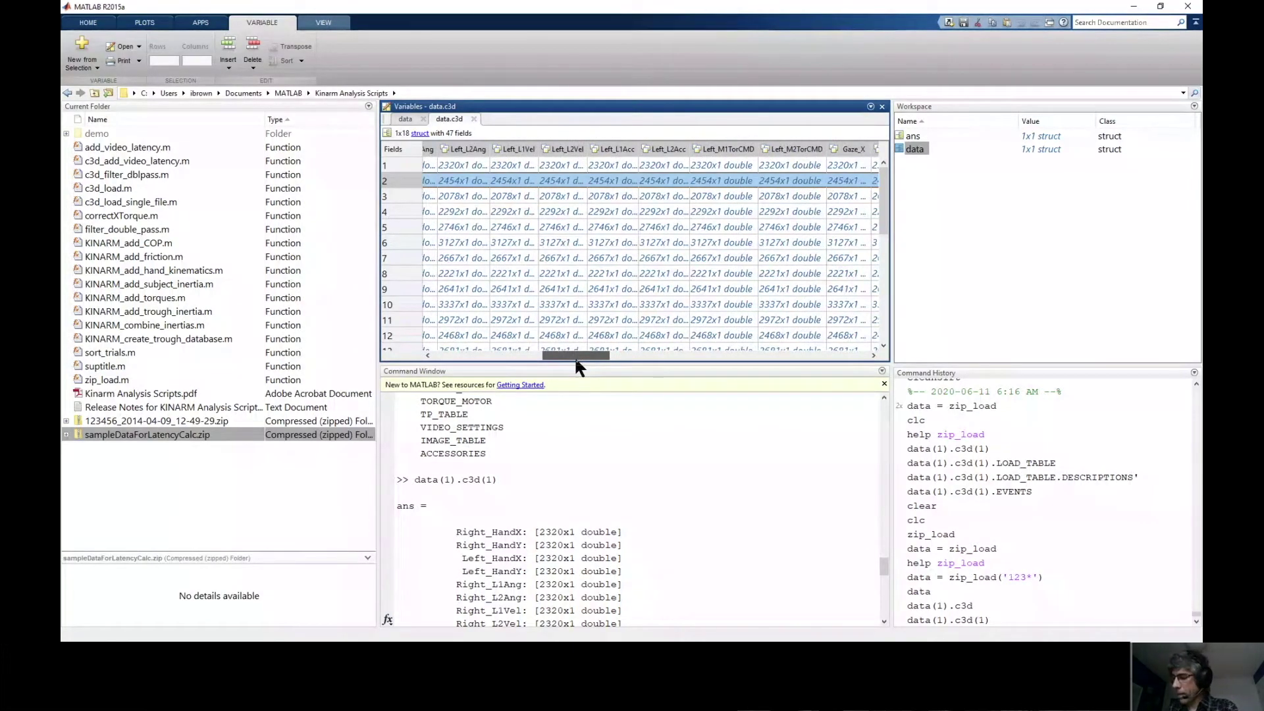
drag(574, 356, 454, 356)
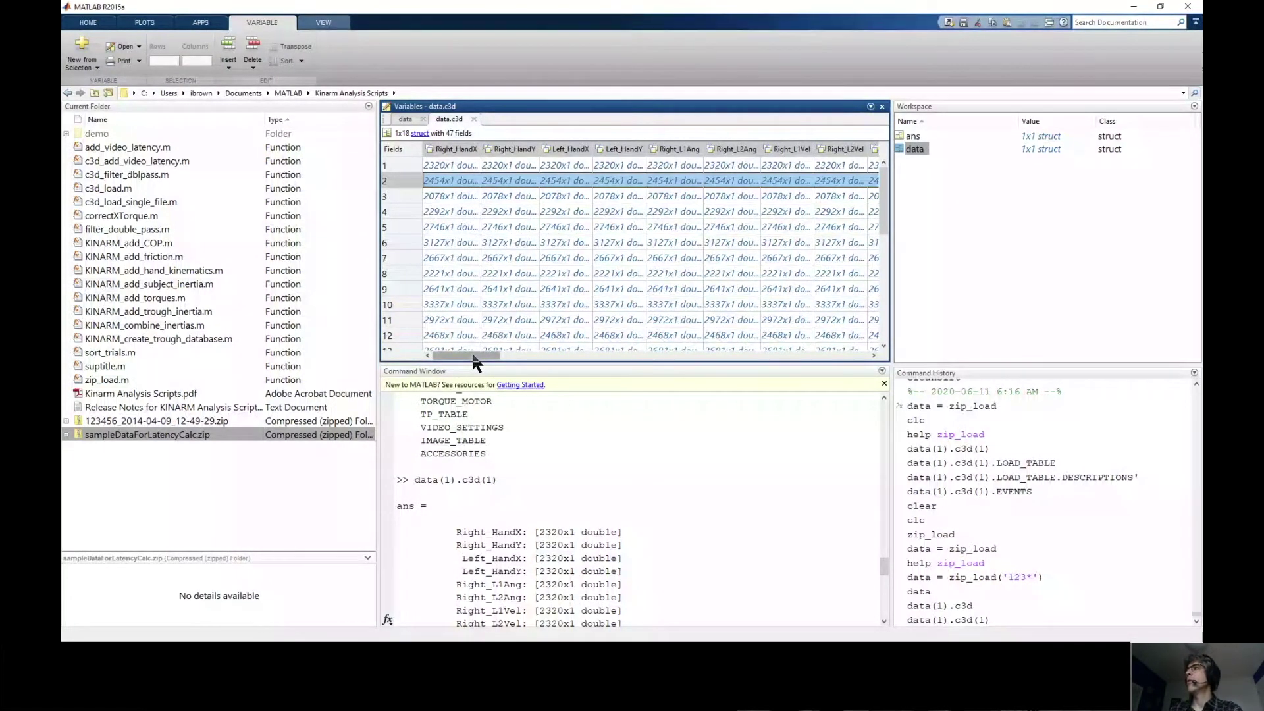
drag(476, 356, 675, 364)
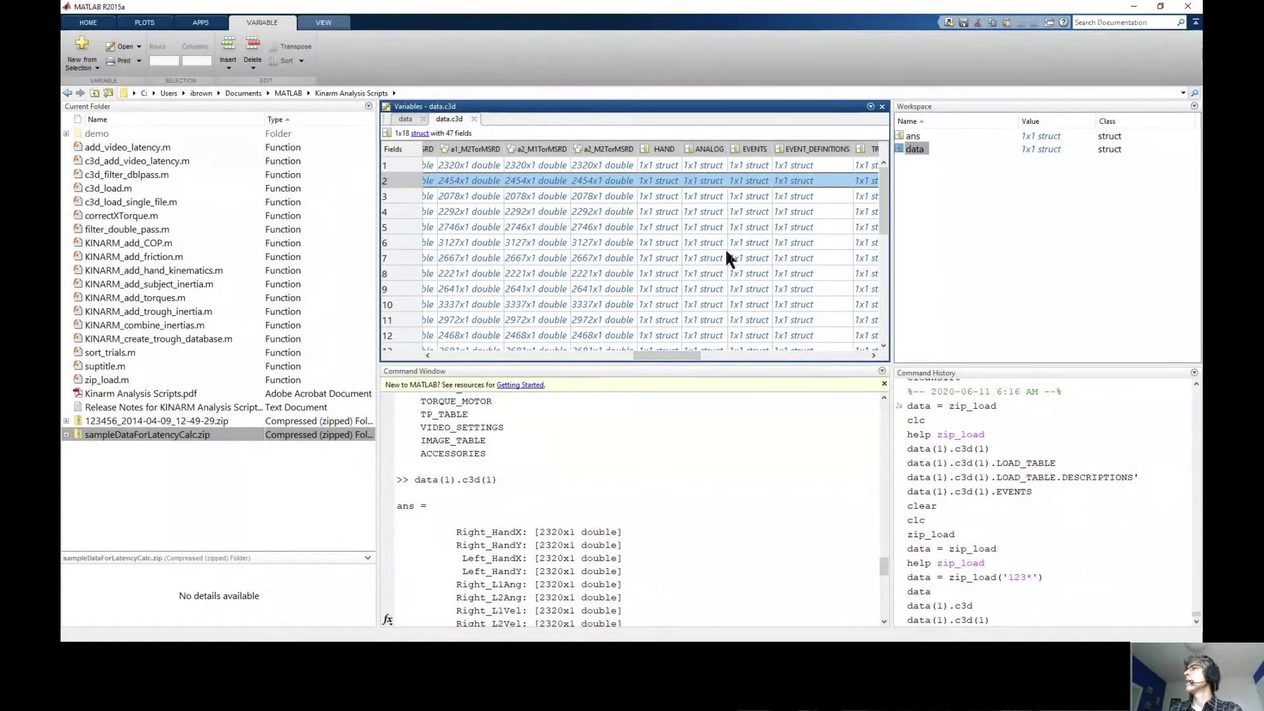
drag(681, 358, 753, 358)
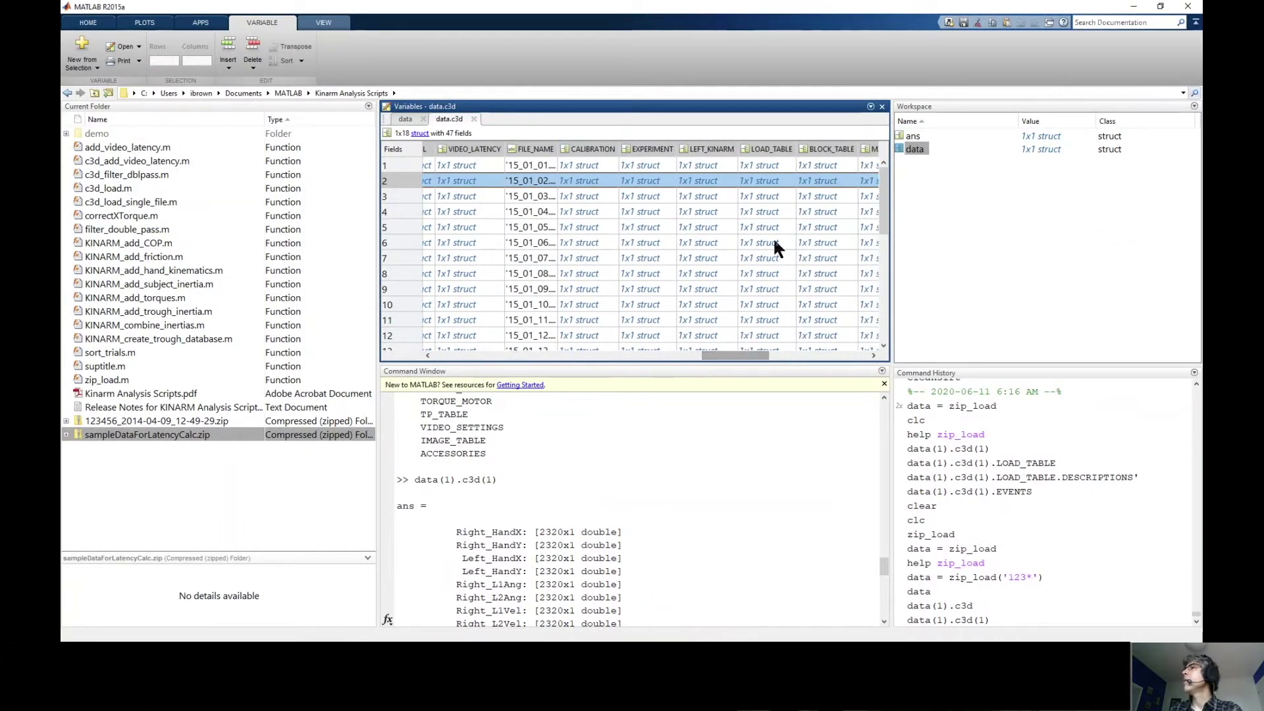
double_click(756, 168)
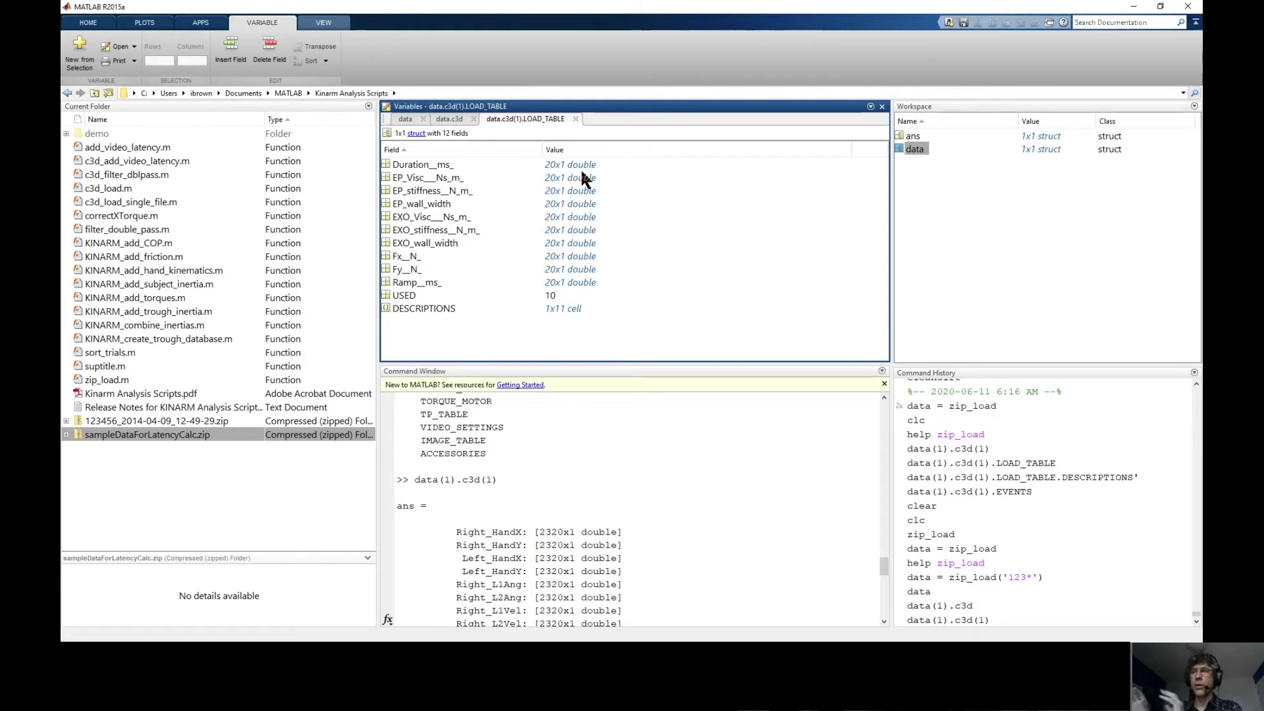
Step: Print the fields of data(1).c3d(1).LOAD_TABLE in the Command Window
click(783, 550)
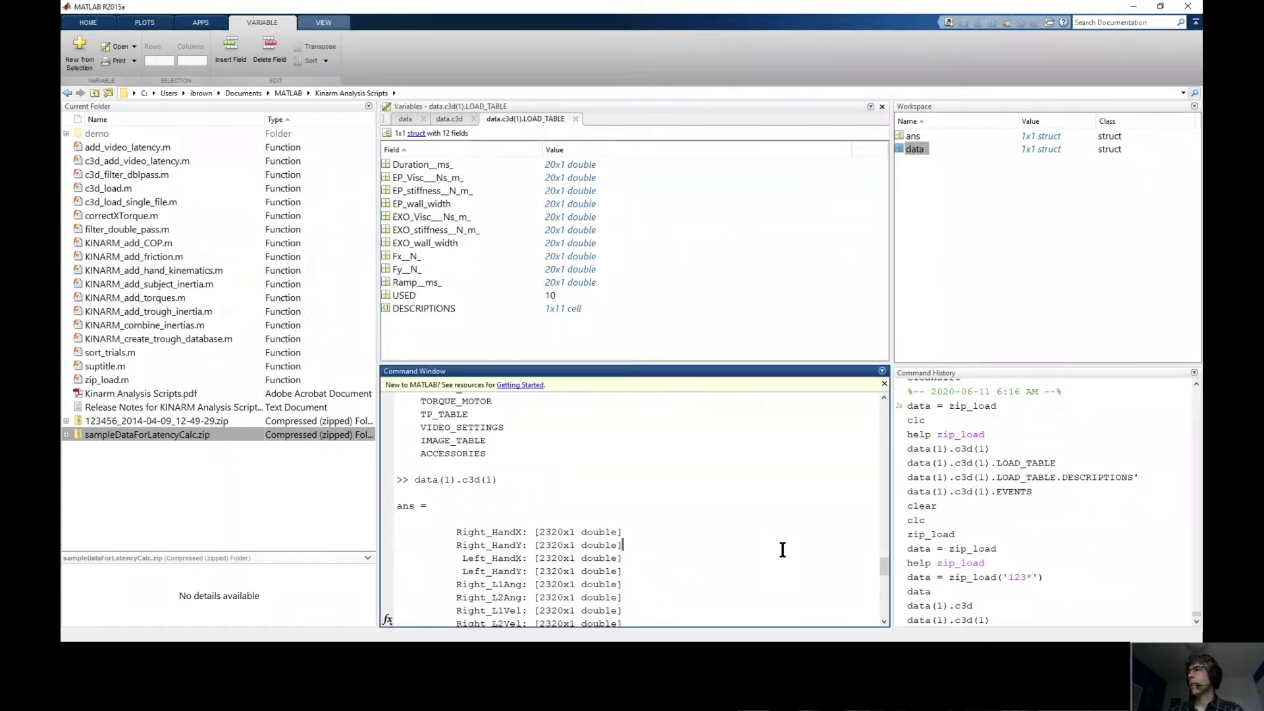
scroll(783, 550, down, 10)
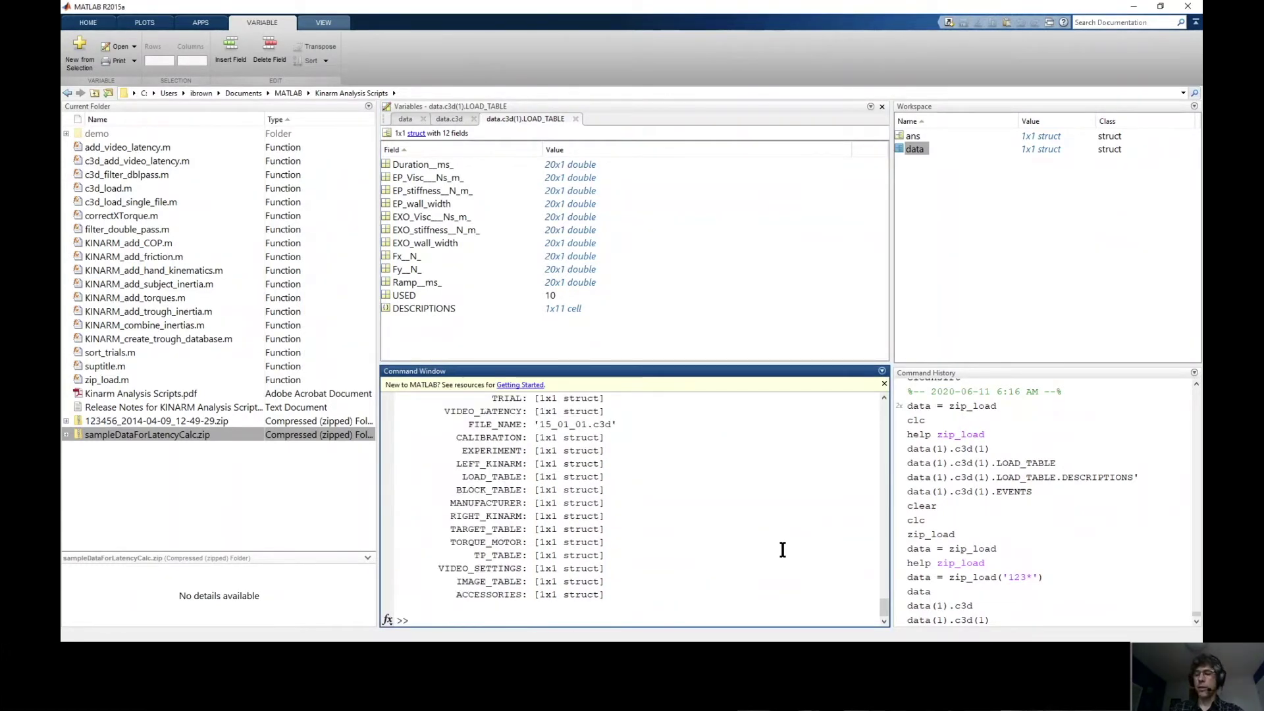
key(Up)
text(.LO)
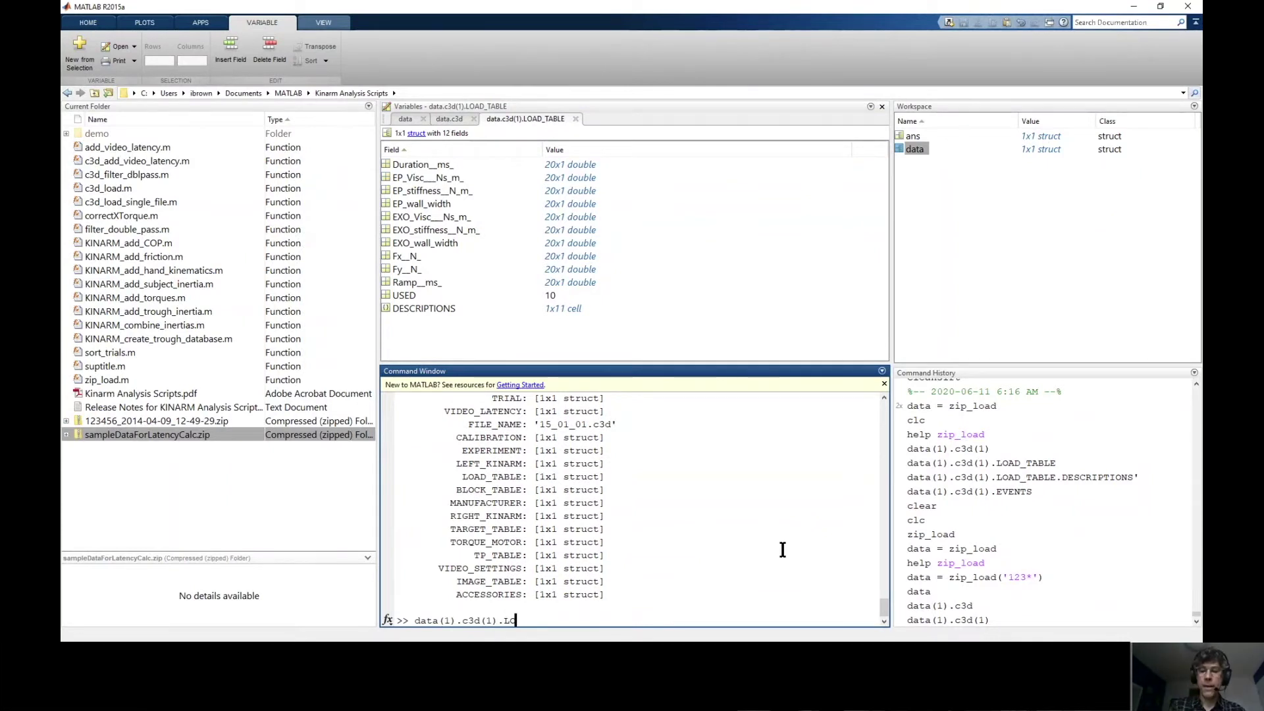
text(AD_TABLE)
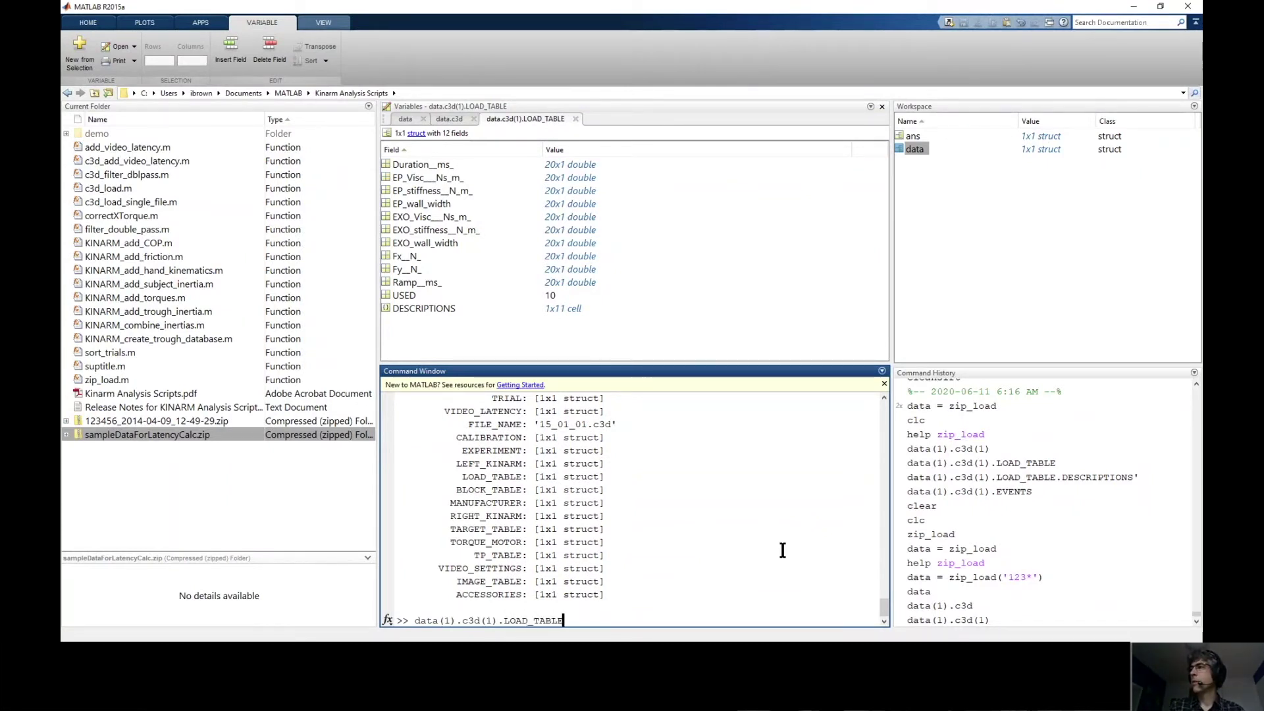
key(Return)
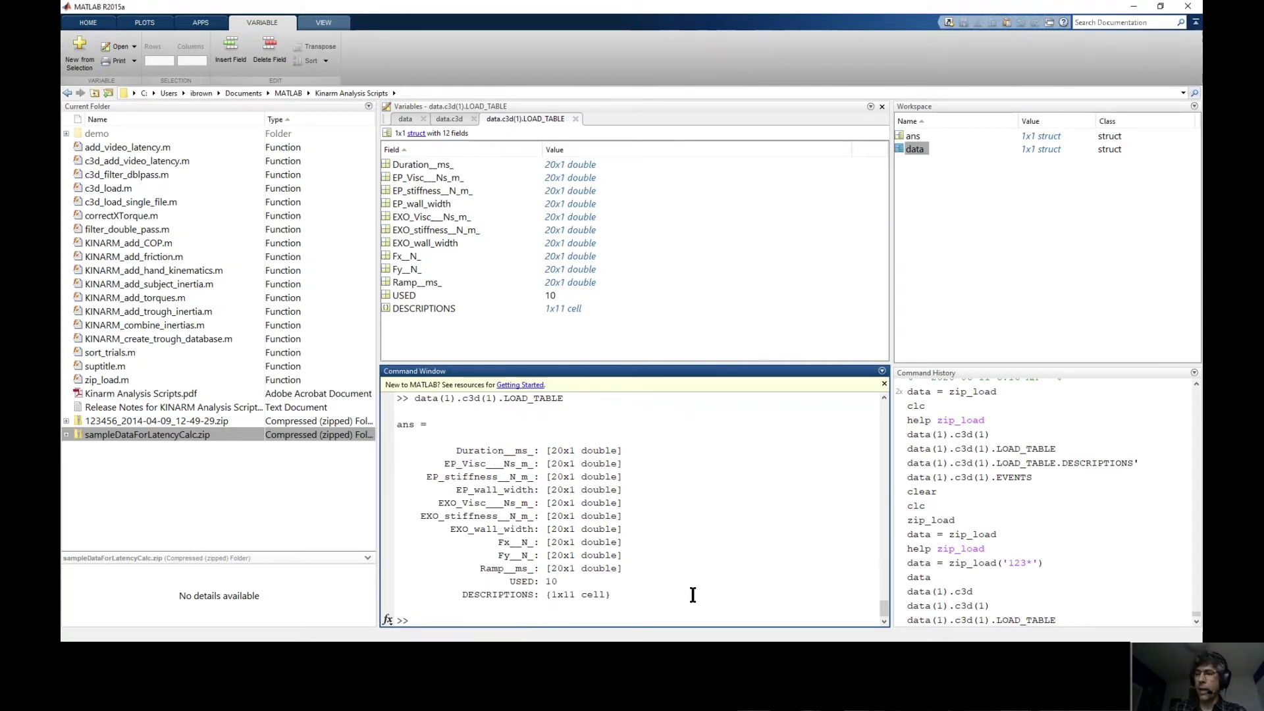
Step: Print the LOAD_TABLE DESCRIPTIONS, such as the EXO_wall_width description
key(Up)
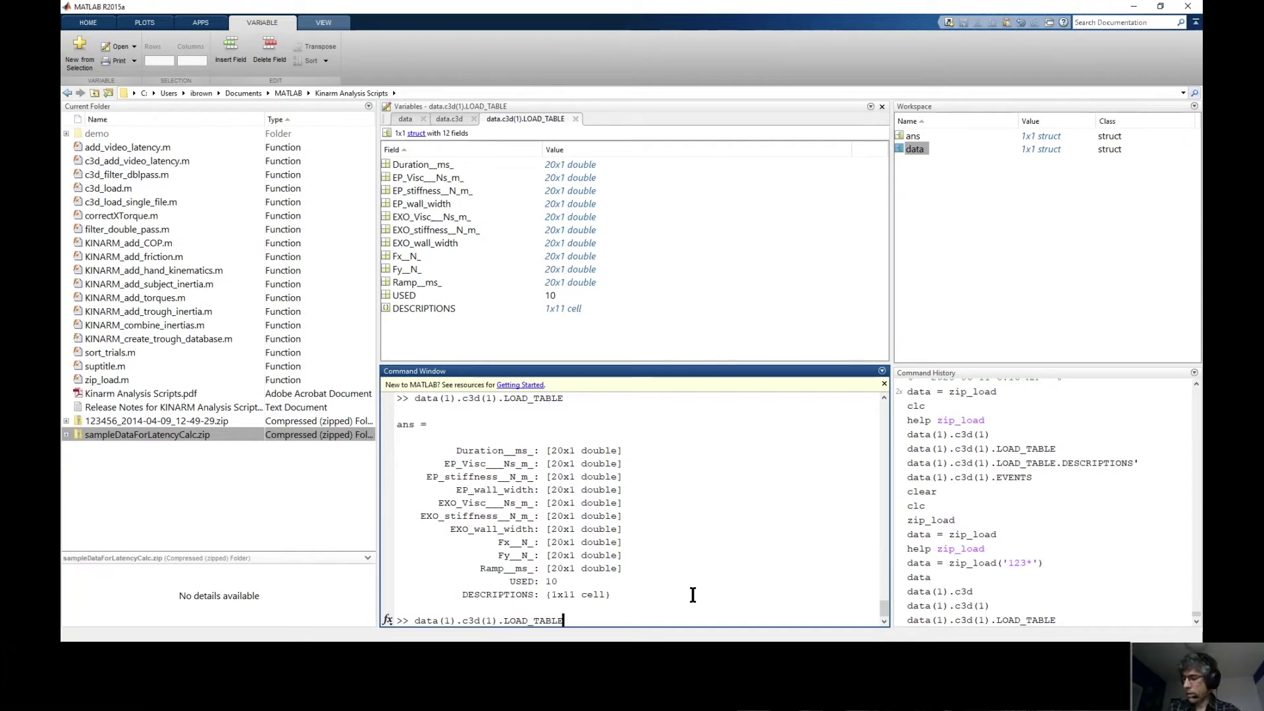
text(E)
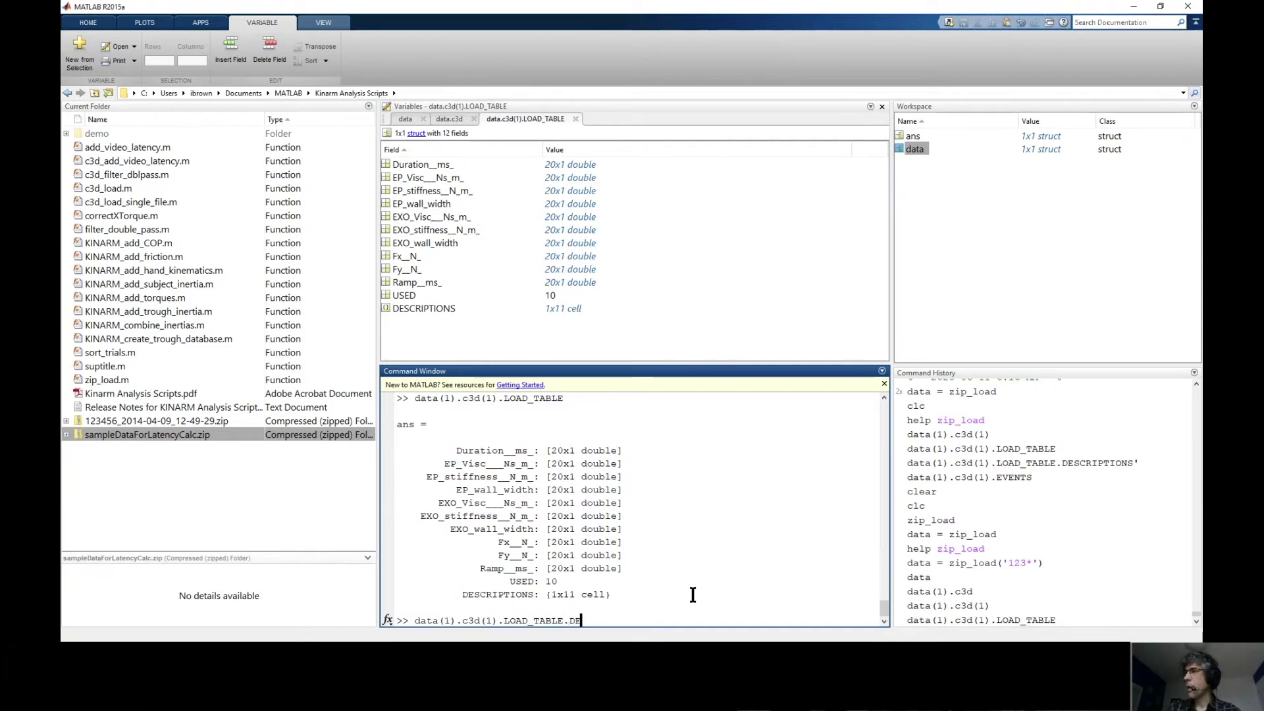
text(SCRIIPTIONS')
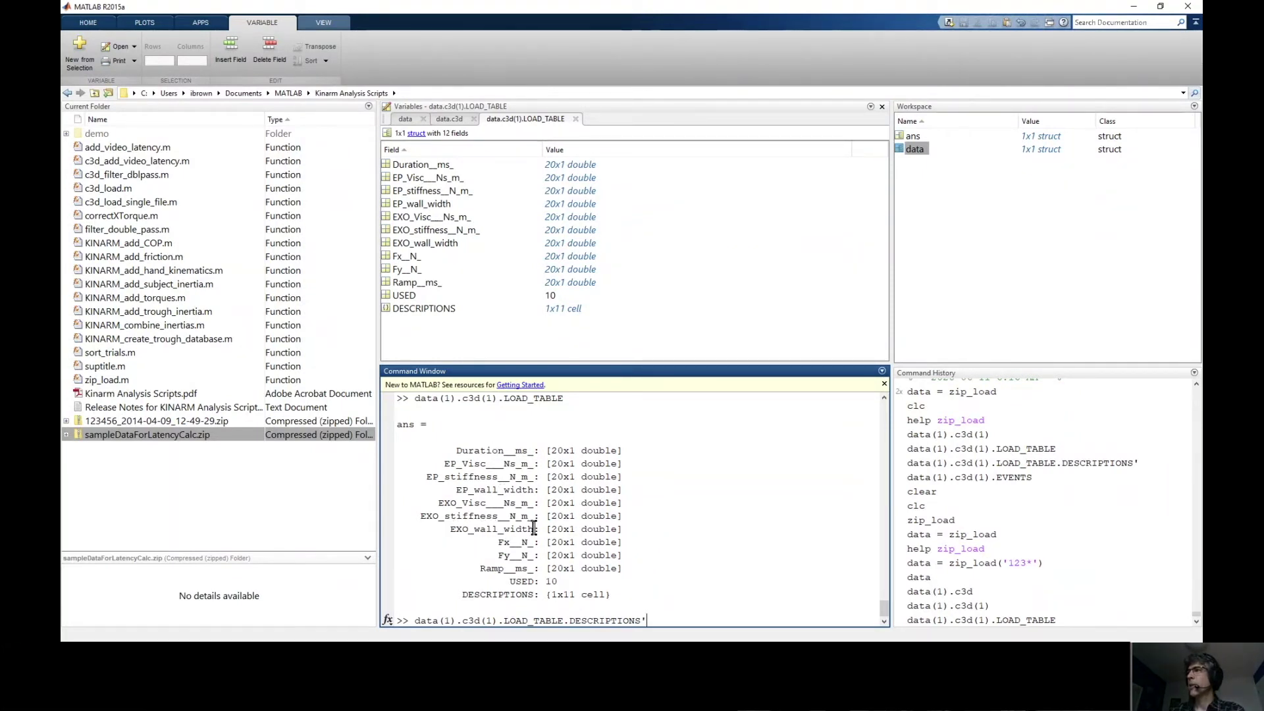
drag(535, 529, 449, 529)
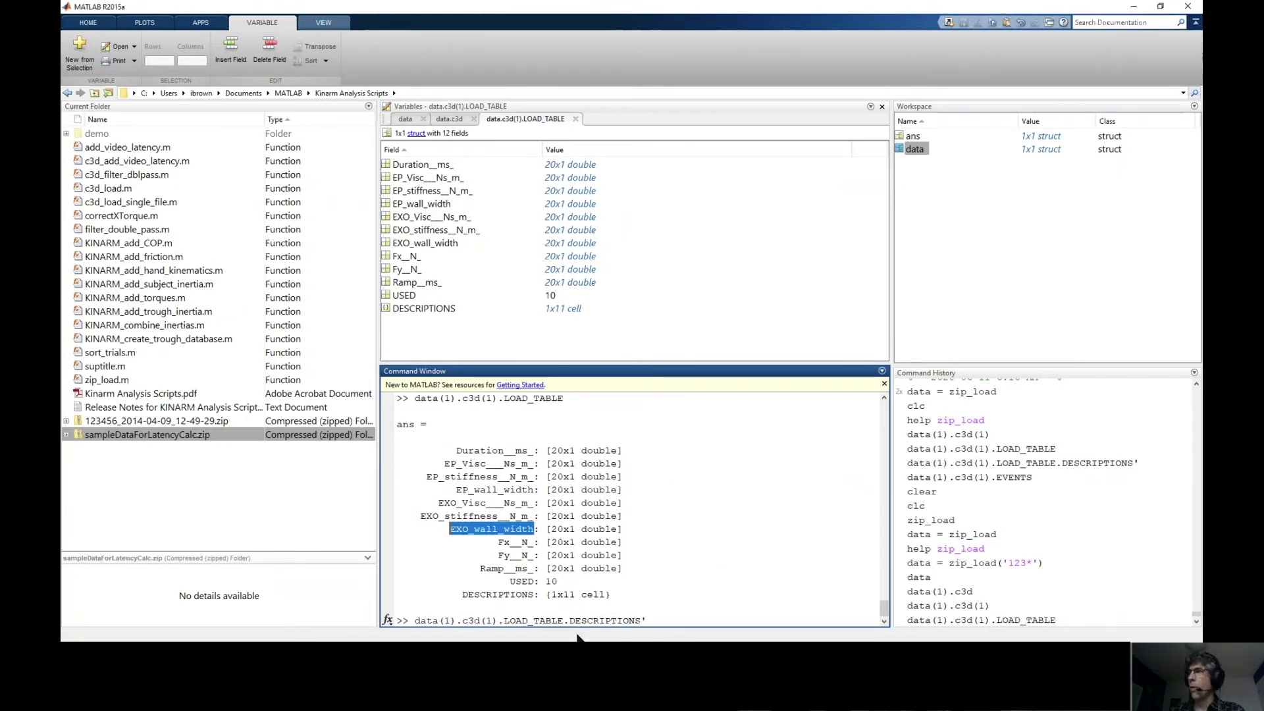
key(F9)
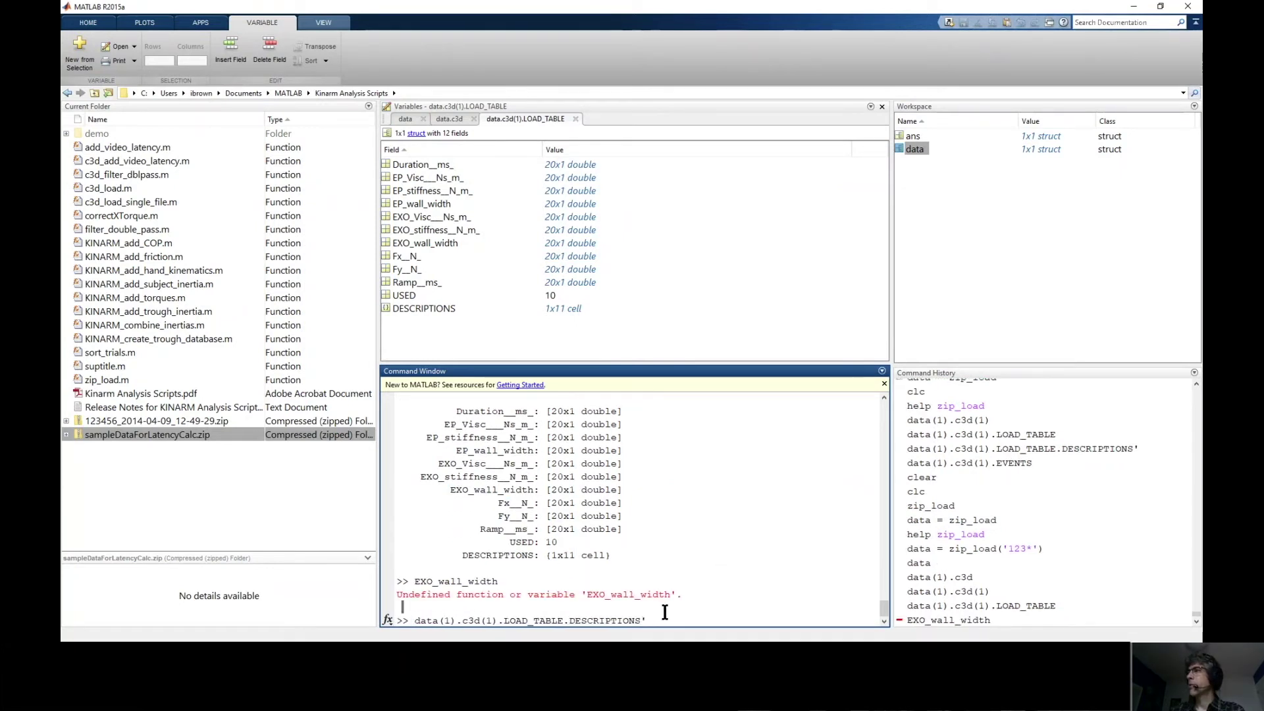
key(Return)
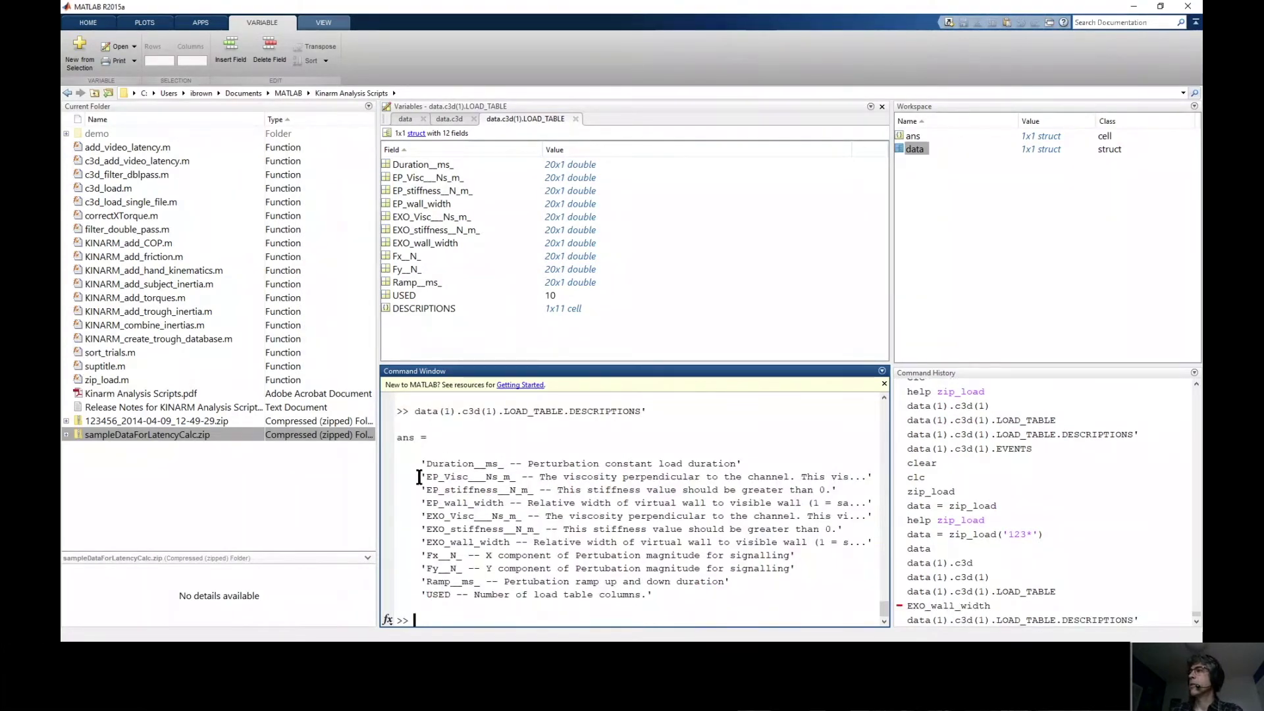
drag(427, 542, 838, 546)
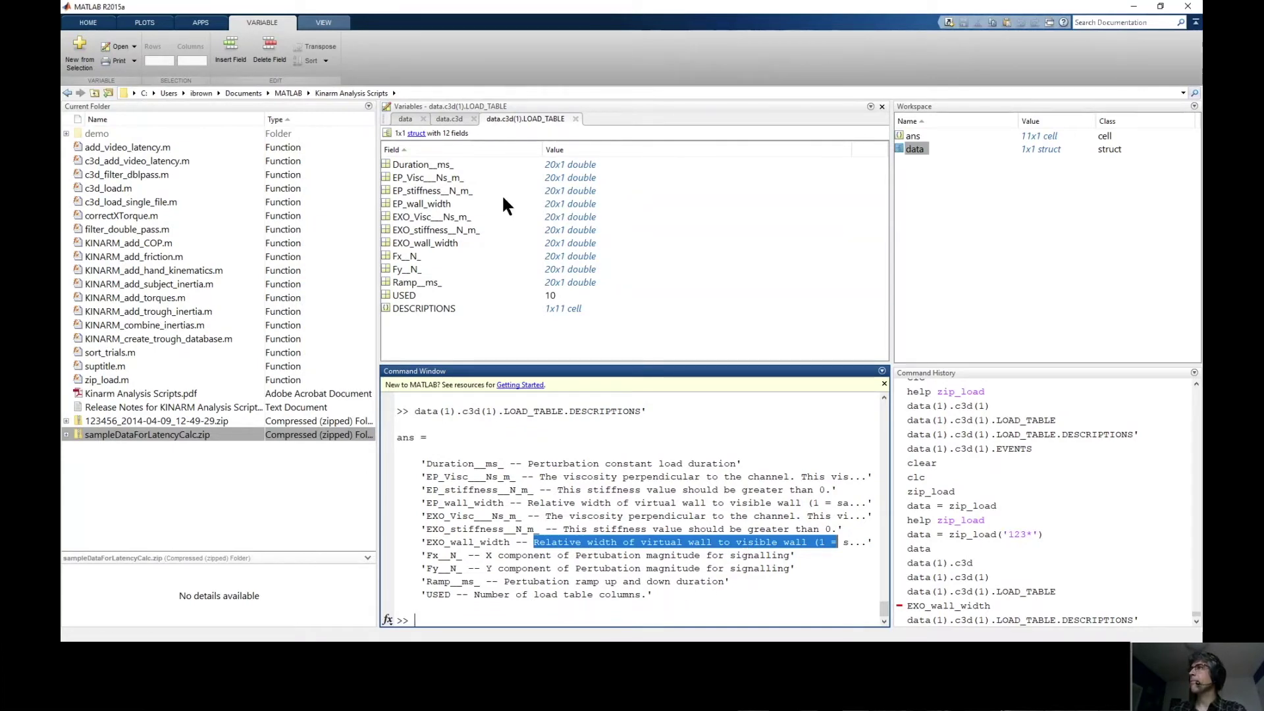
click(447, 117)
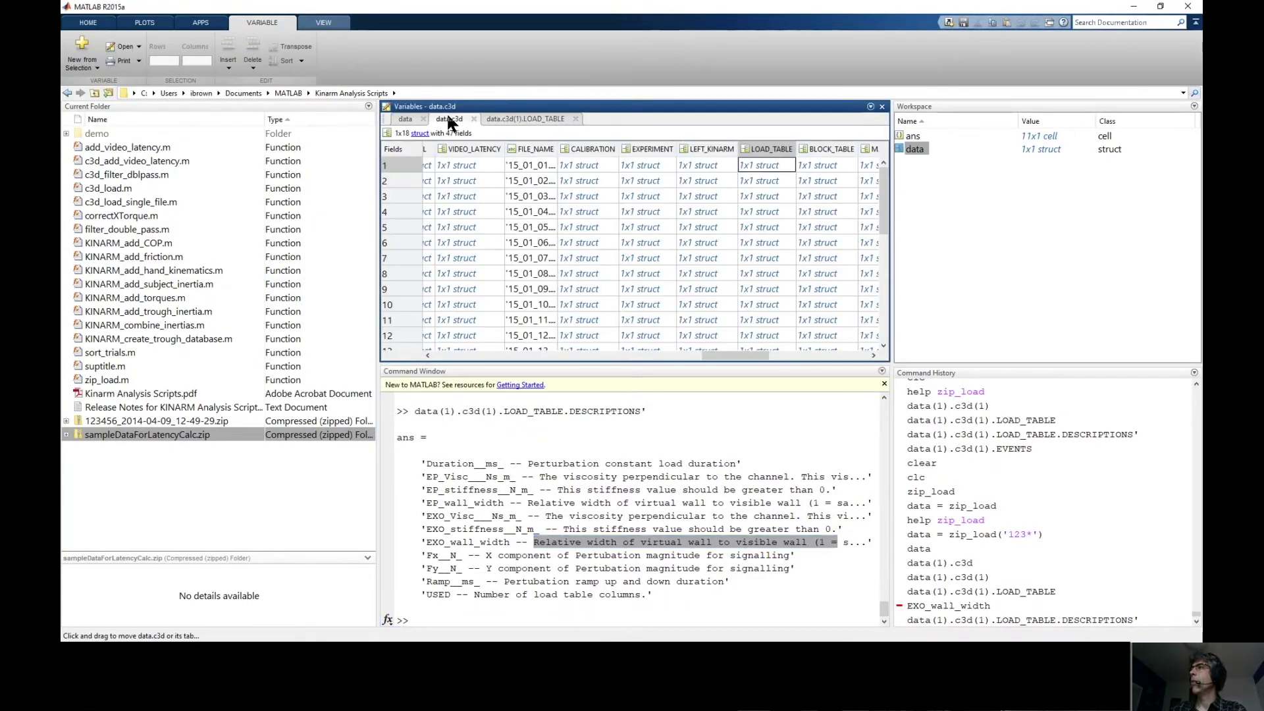
Step: View the first trial's EVENTS LABELS, widening columns to show SHOW_TARGETS and HAND_REACHED_START
click(515, 356)
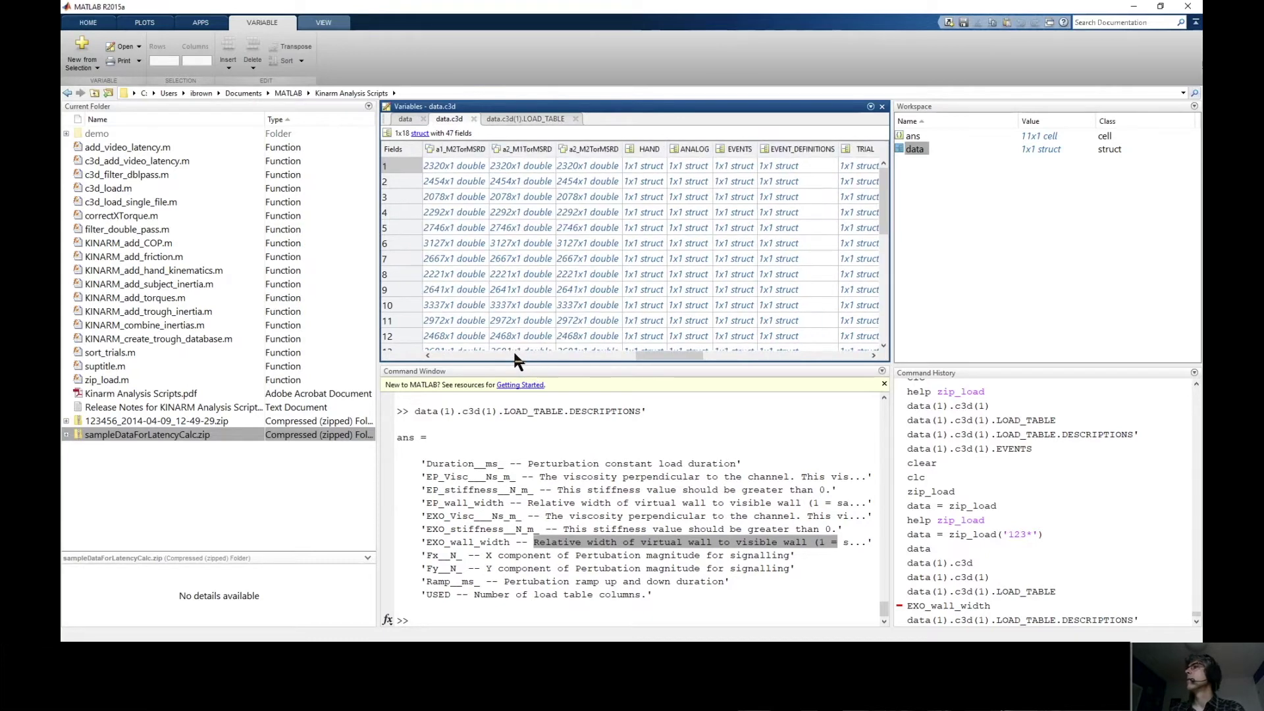
double_click(728, 166)
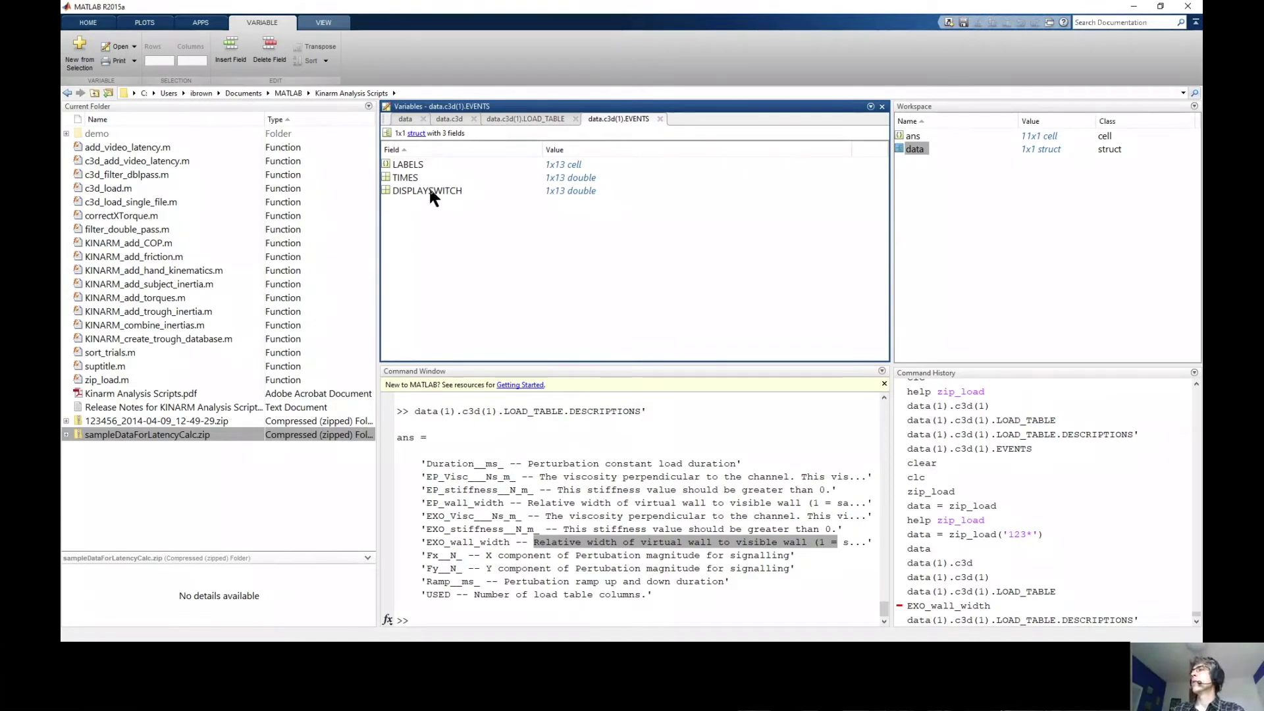
double_click(561, 166)
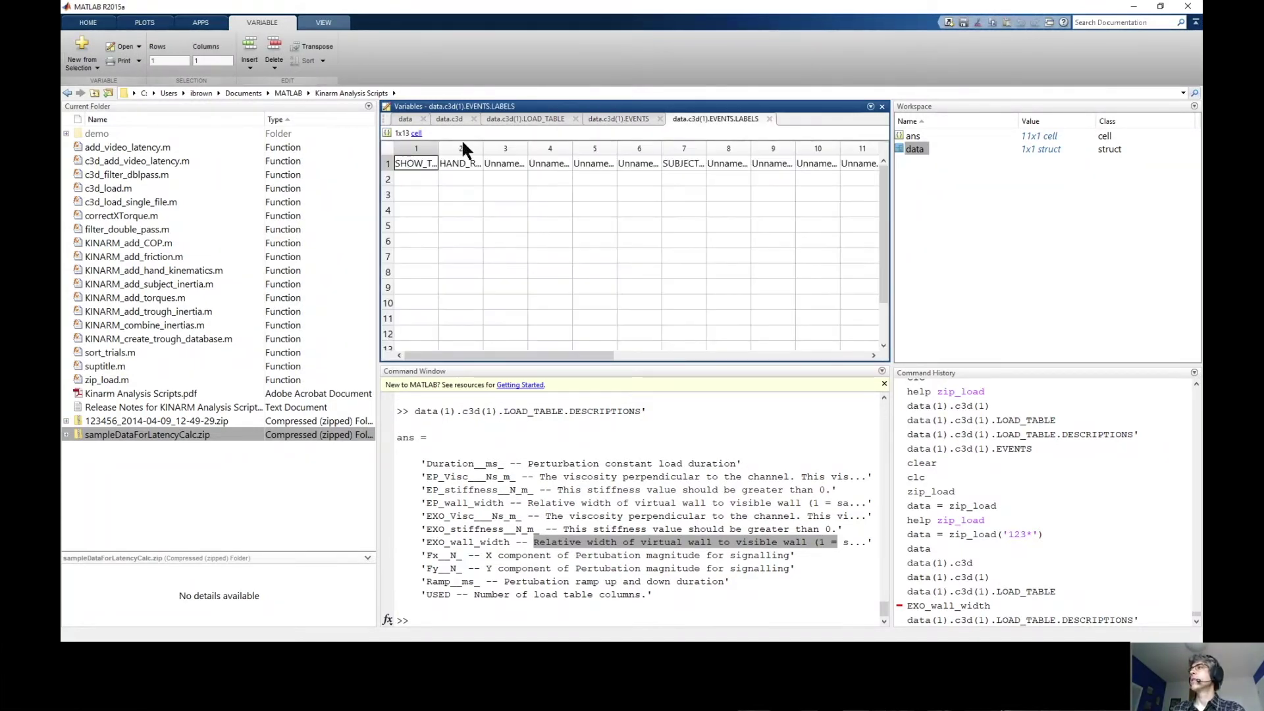
double_click(439, 148)
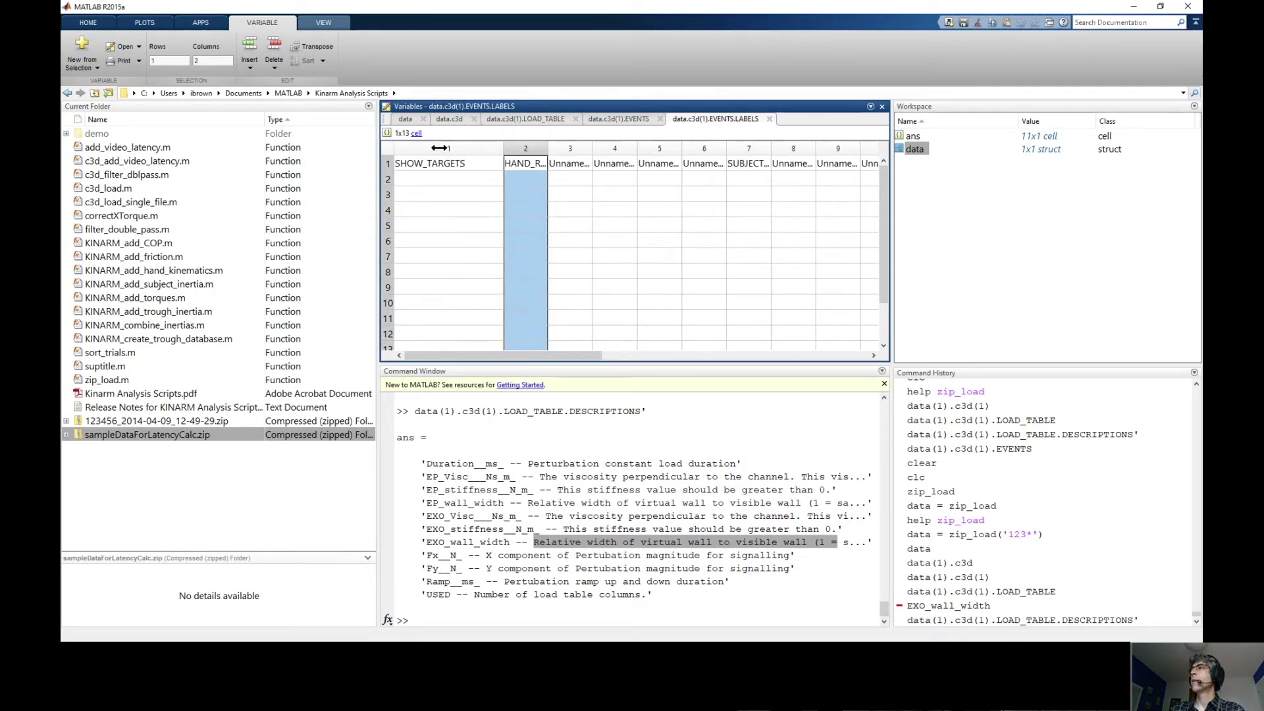
double_click(548, 148)
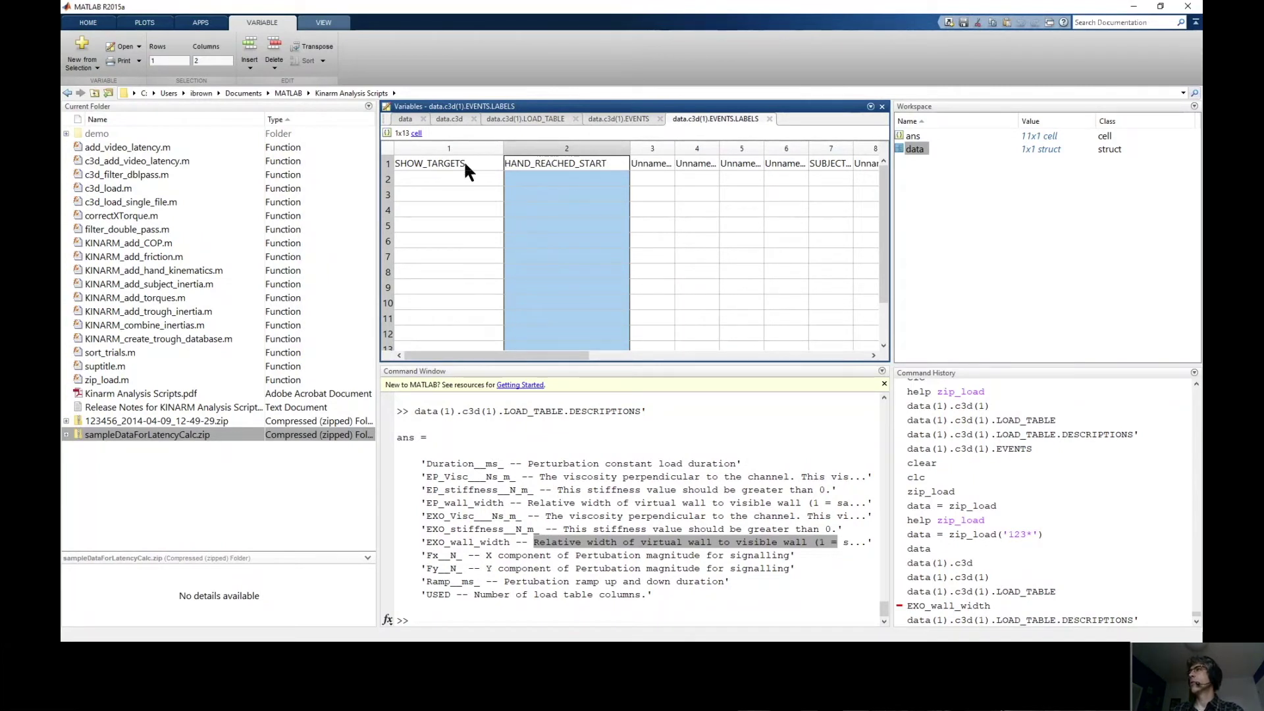
Step: View the 1x13 EVENTS TIMES array, starting at 1.8960
click(627, 118)
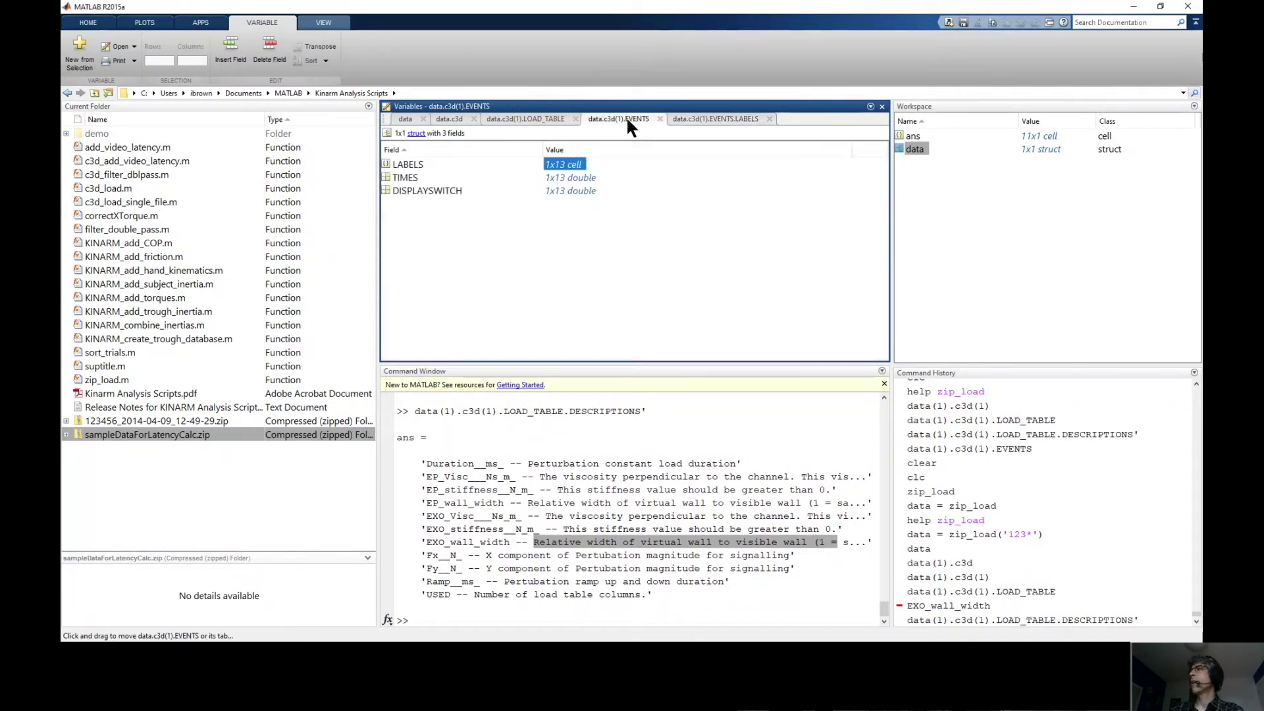
click(565, 177)
double_click(566, 178)
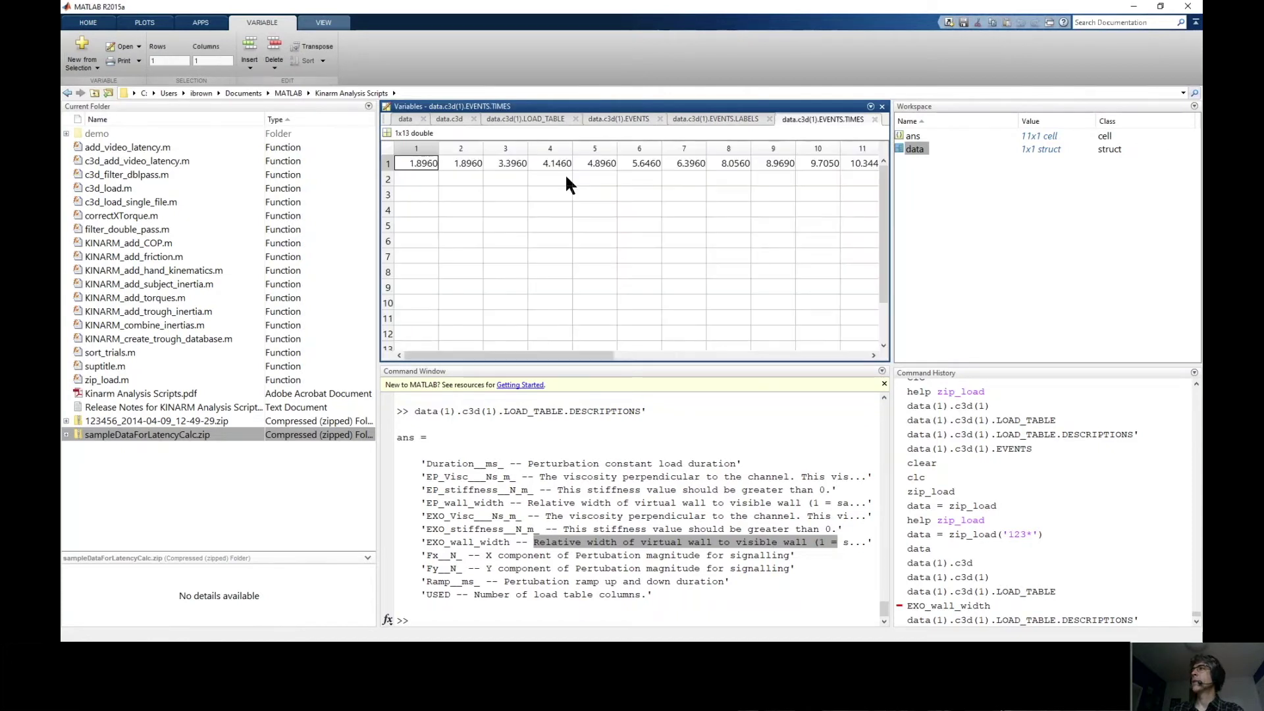
double_click(440, 144)
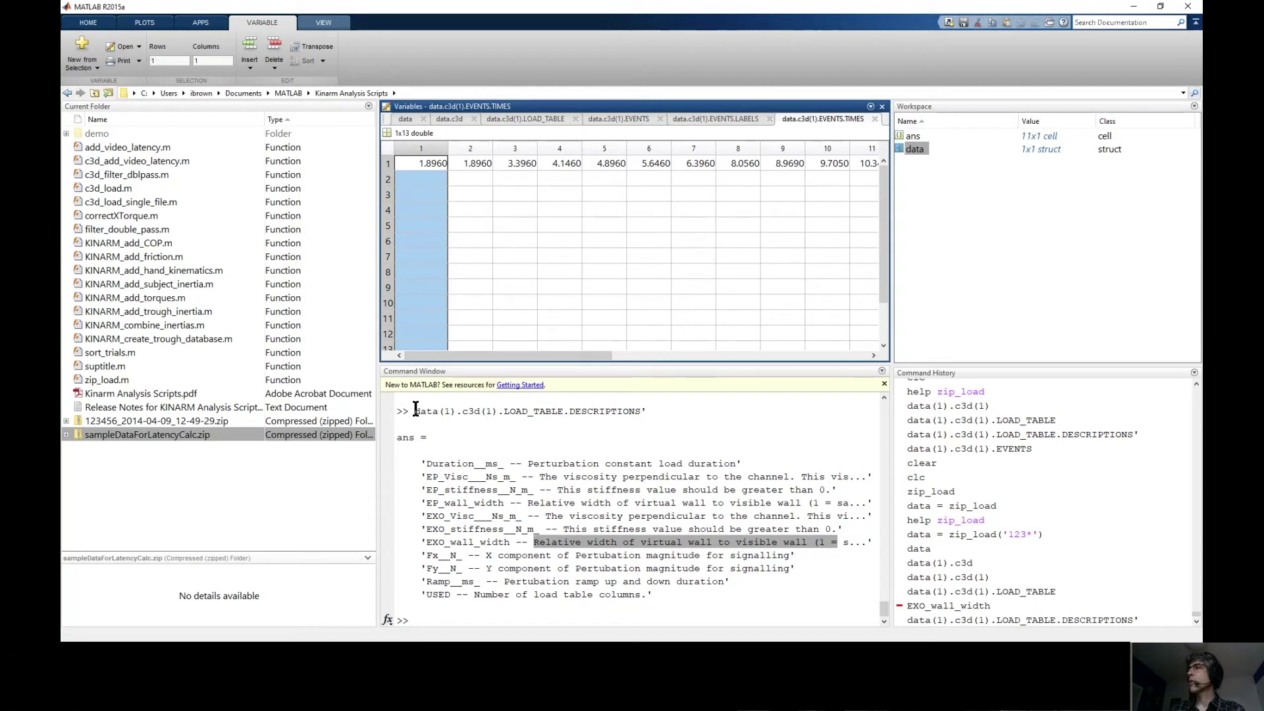
click(599, 614)
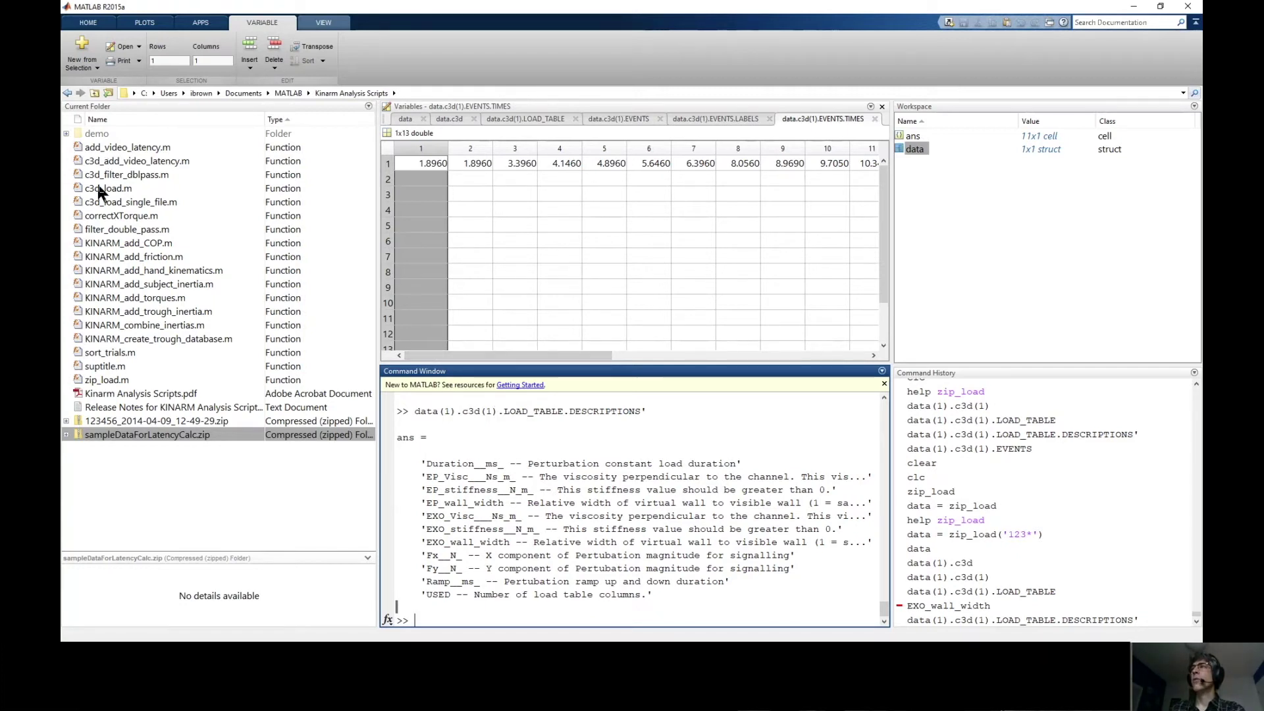
Step: Show help for filter_double_pass, the zero-lag filter with a typical 10 Hz cutoff
click(114, 232)
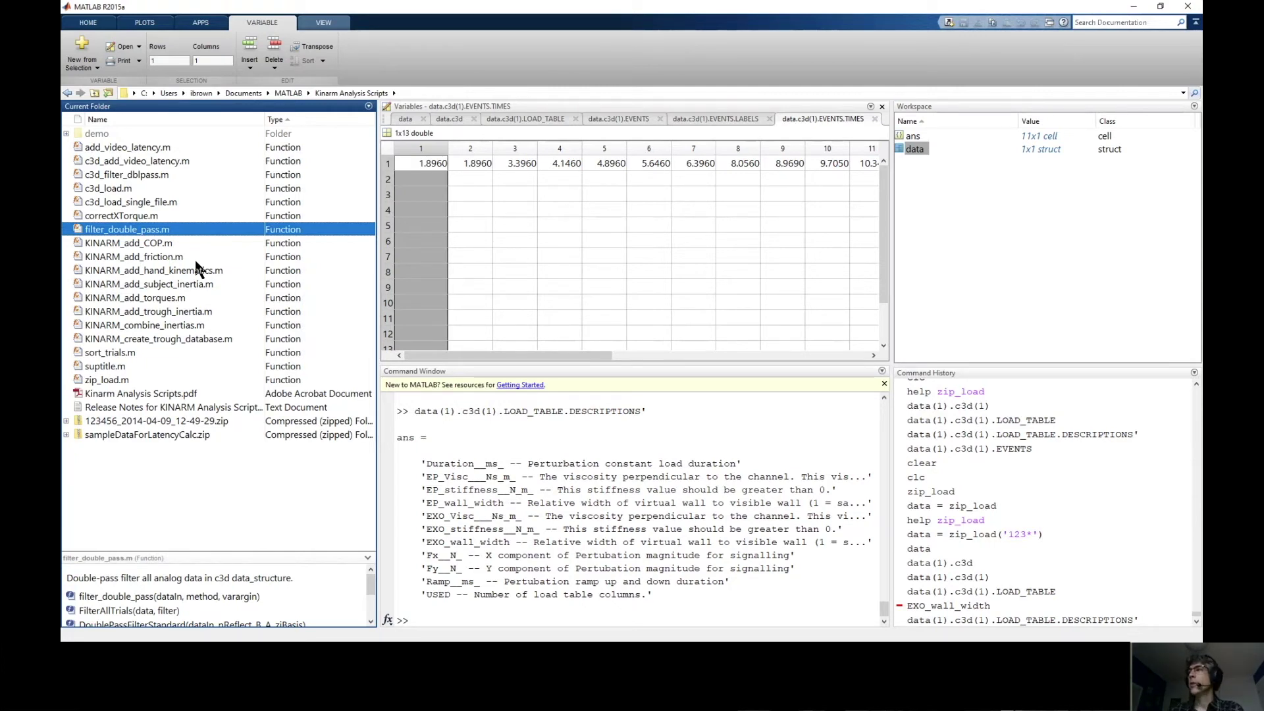
click(483, 619)
text(h)
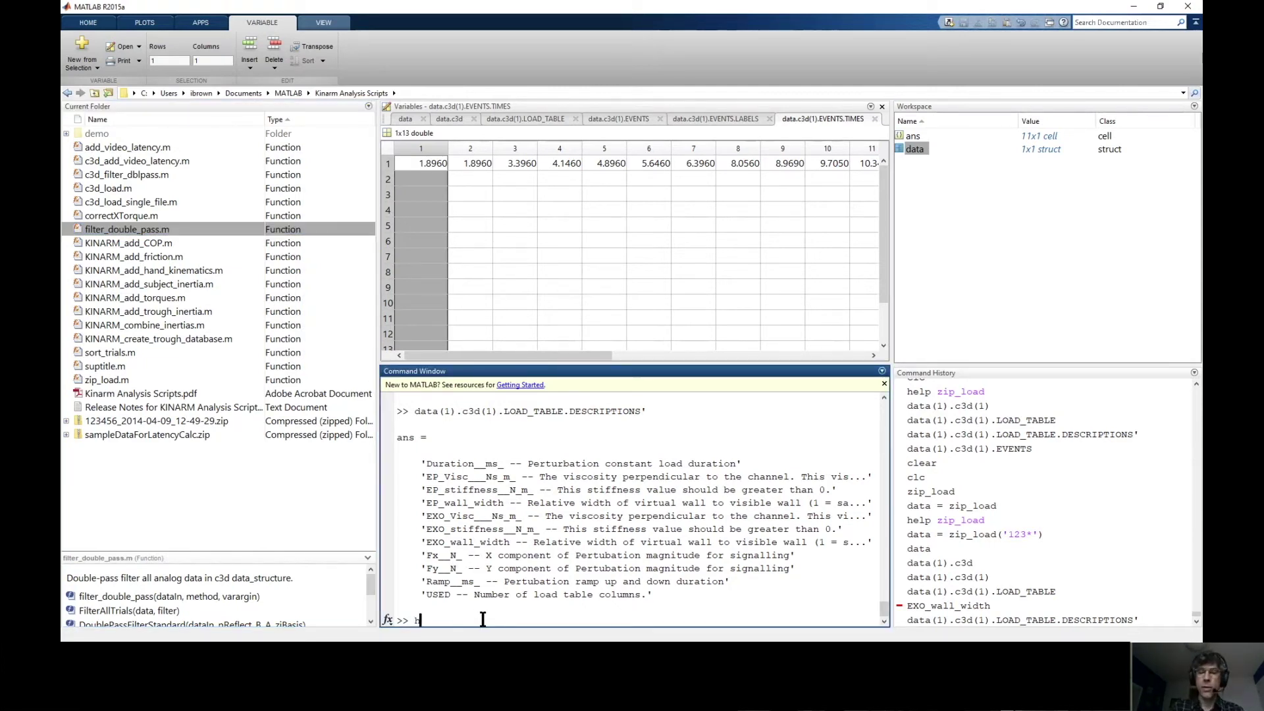
text(elp filter)
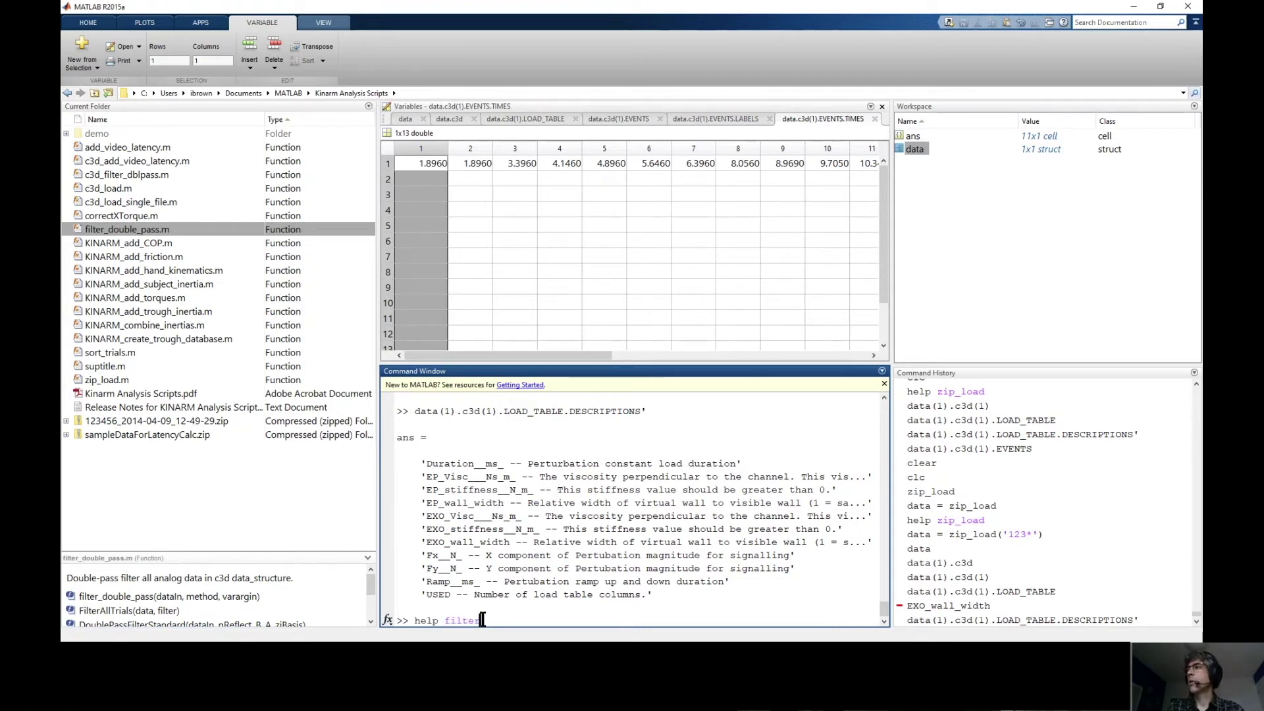
text(_double_pass)
key(Return)
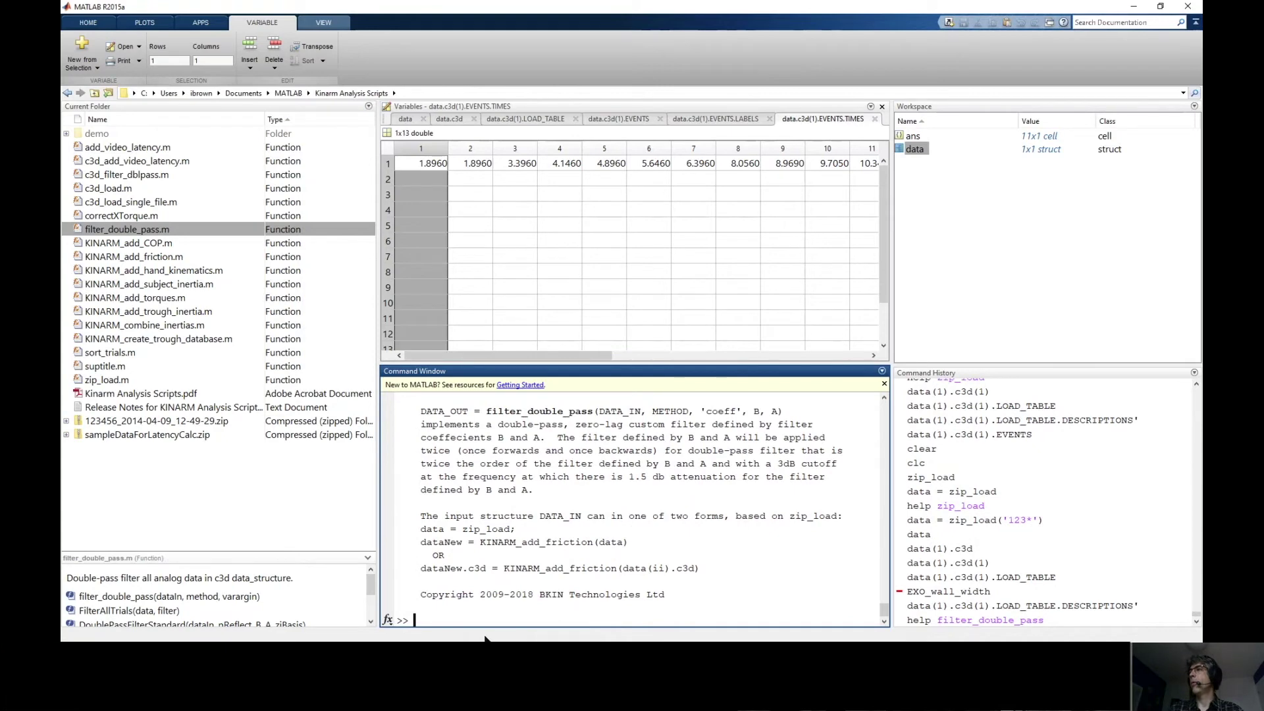
scroll(615, 530, up, 2)
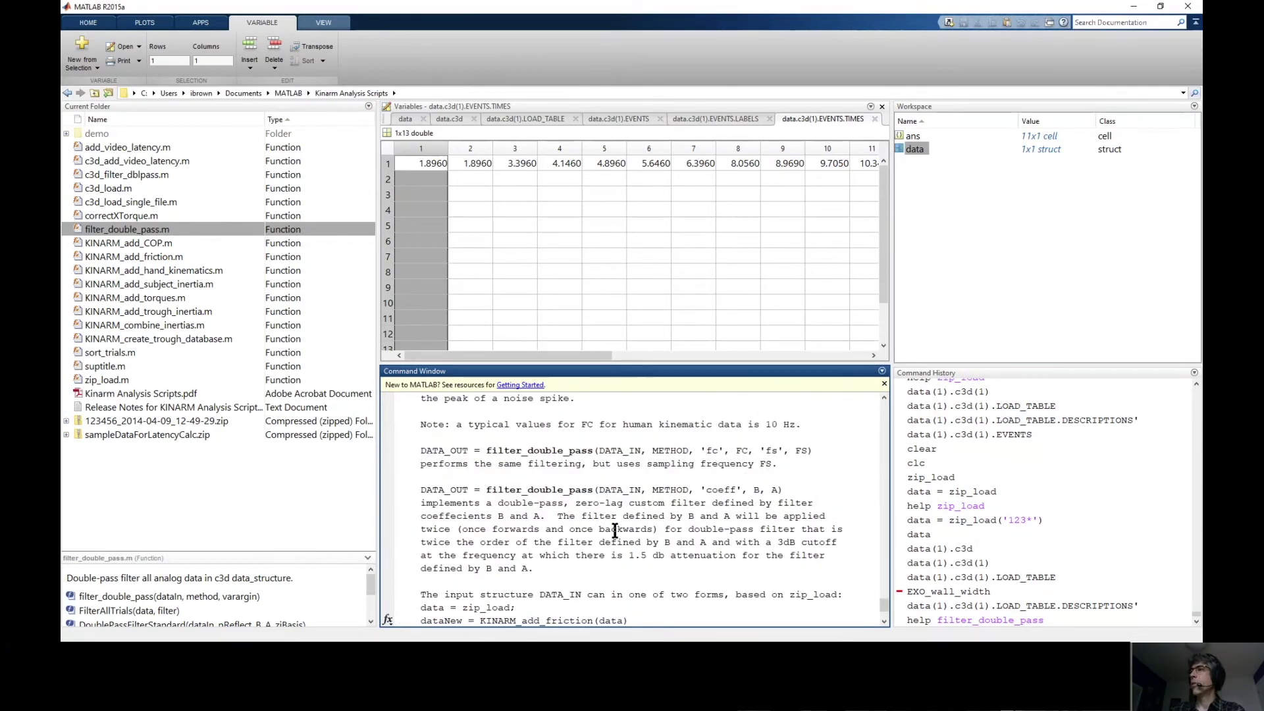
scroll(615, 530, up, 5)
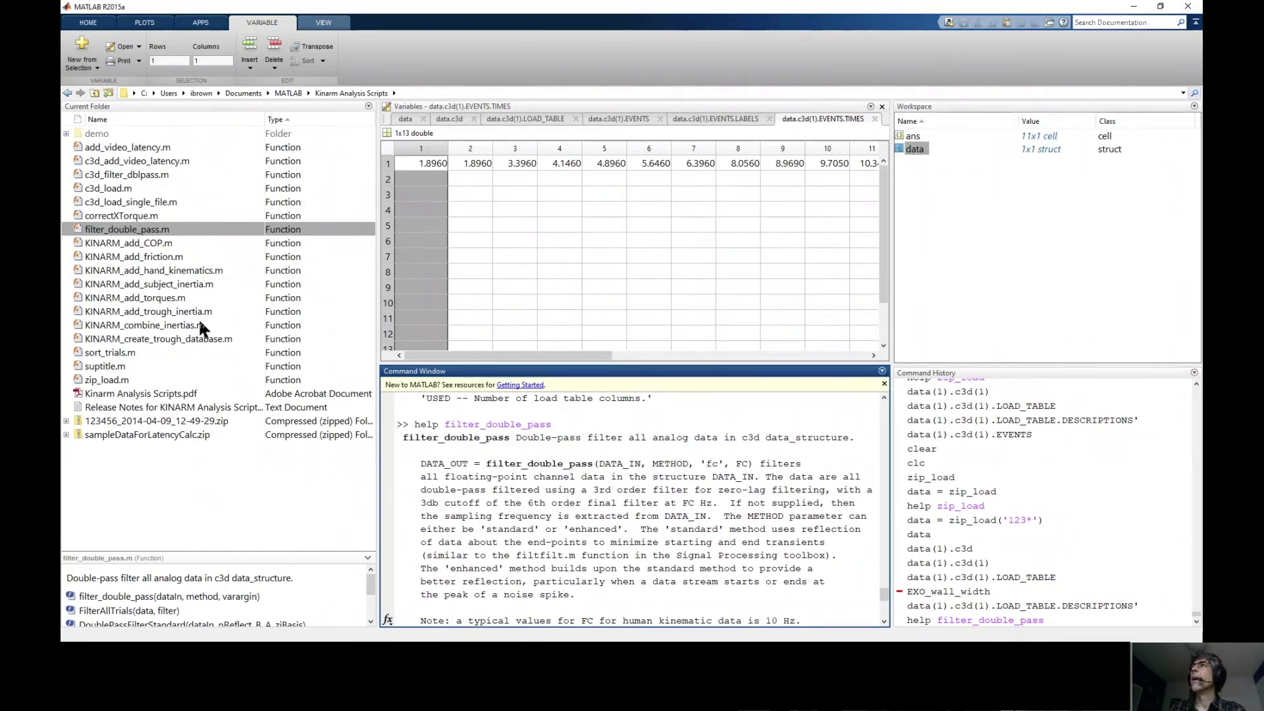
click(103, 296)
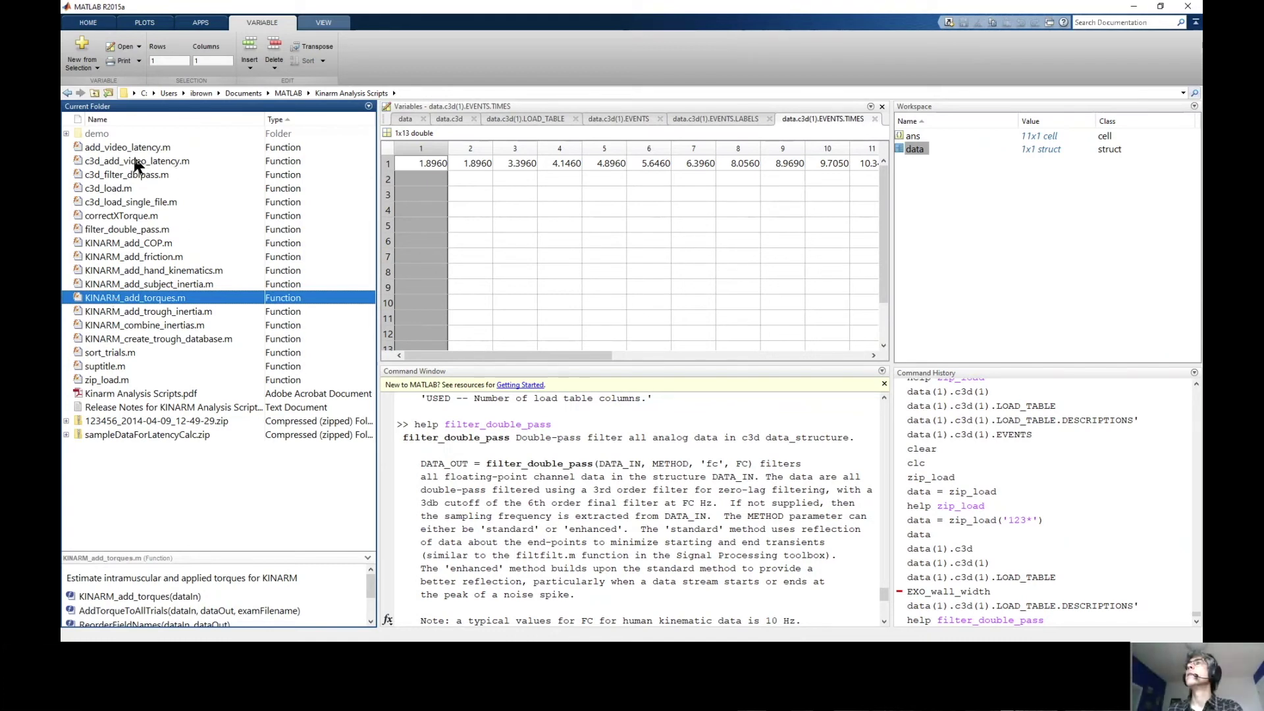
Step: View the add_video_latency.m description in the Current Folder panel
click(115, 149)
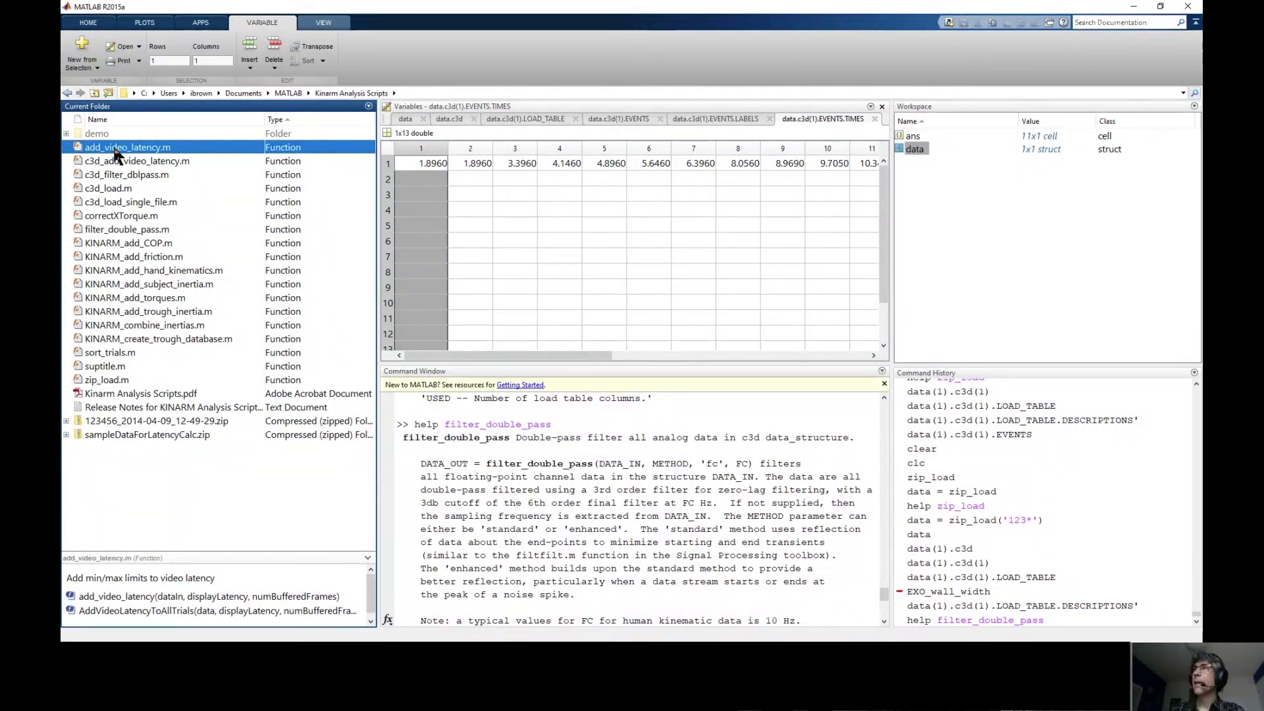
click(90, 135)
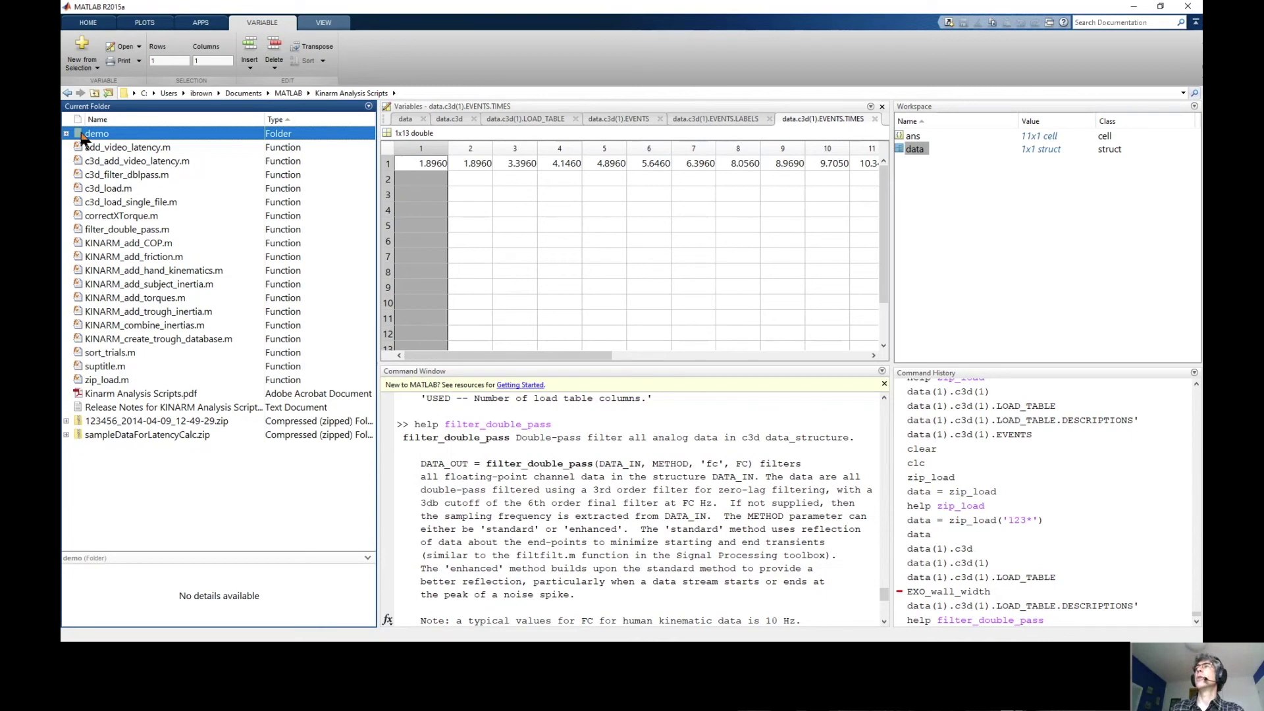
Step: Load demo_zip_load.m from the demo folder into the Editor and scroll through its code
double_click(82, 136)
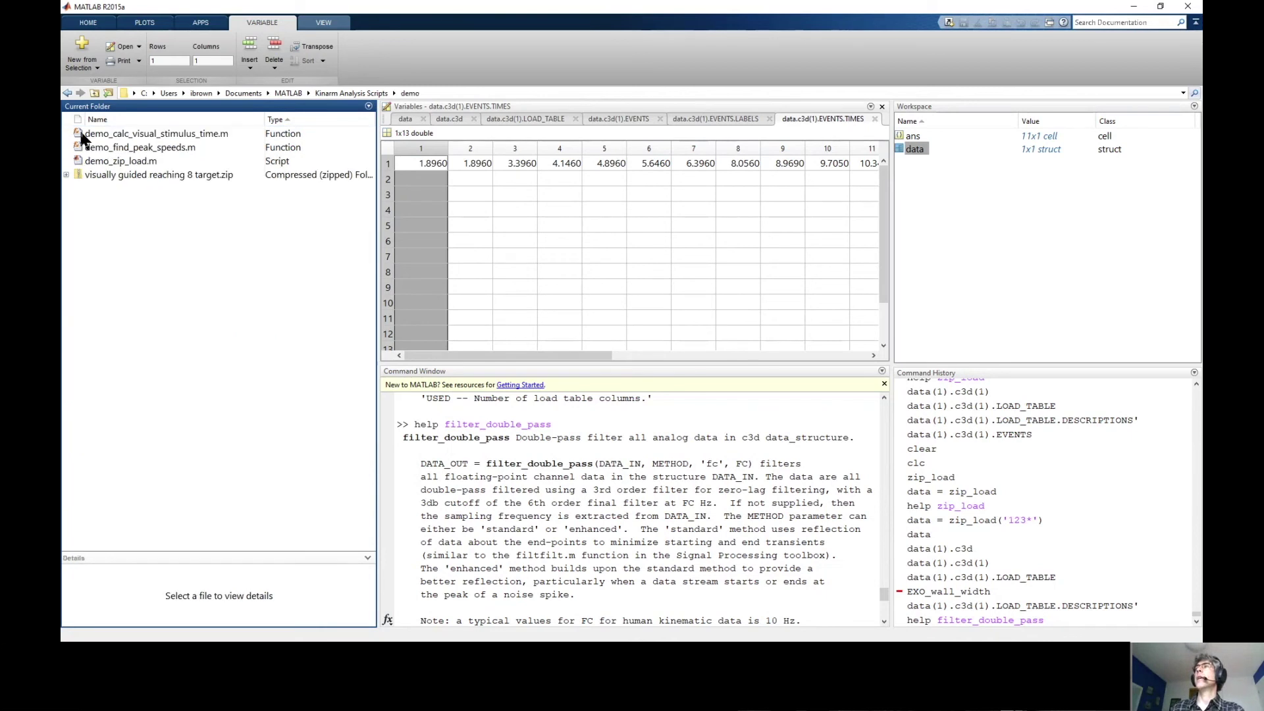
click(115, 162)
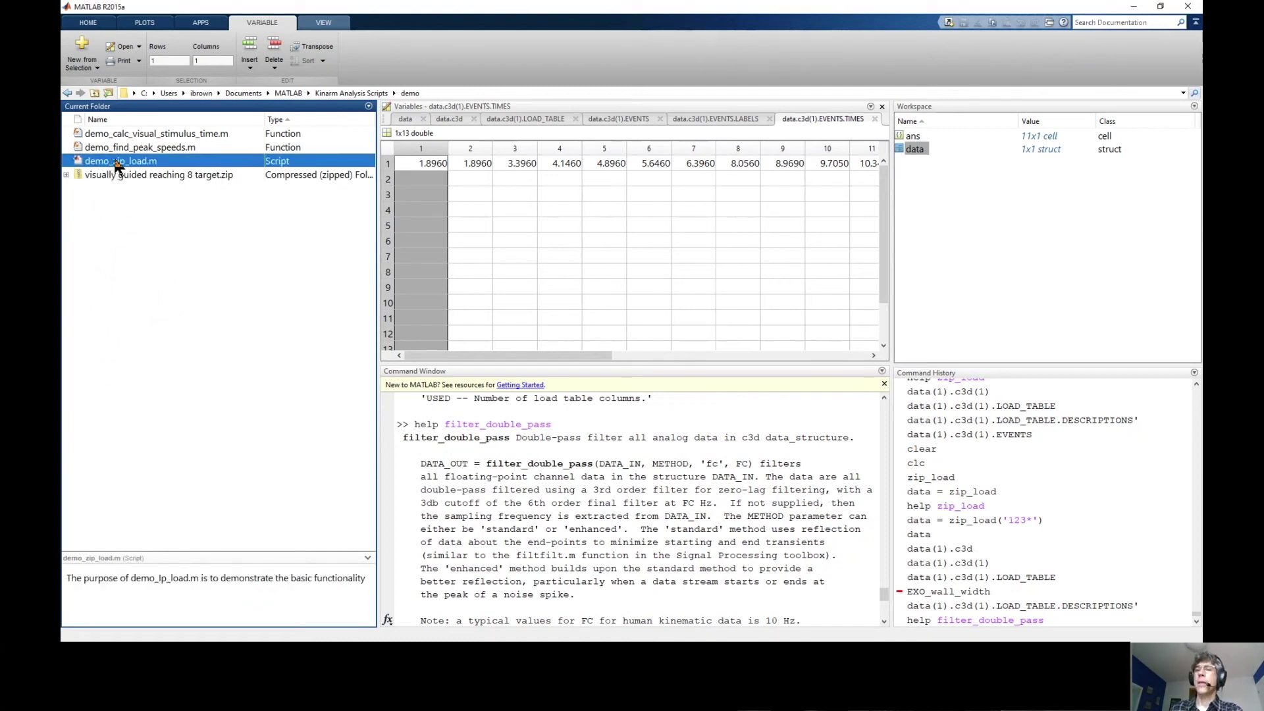
double_click(117, 162)
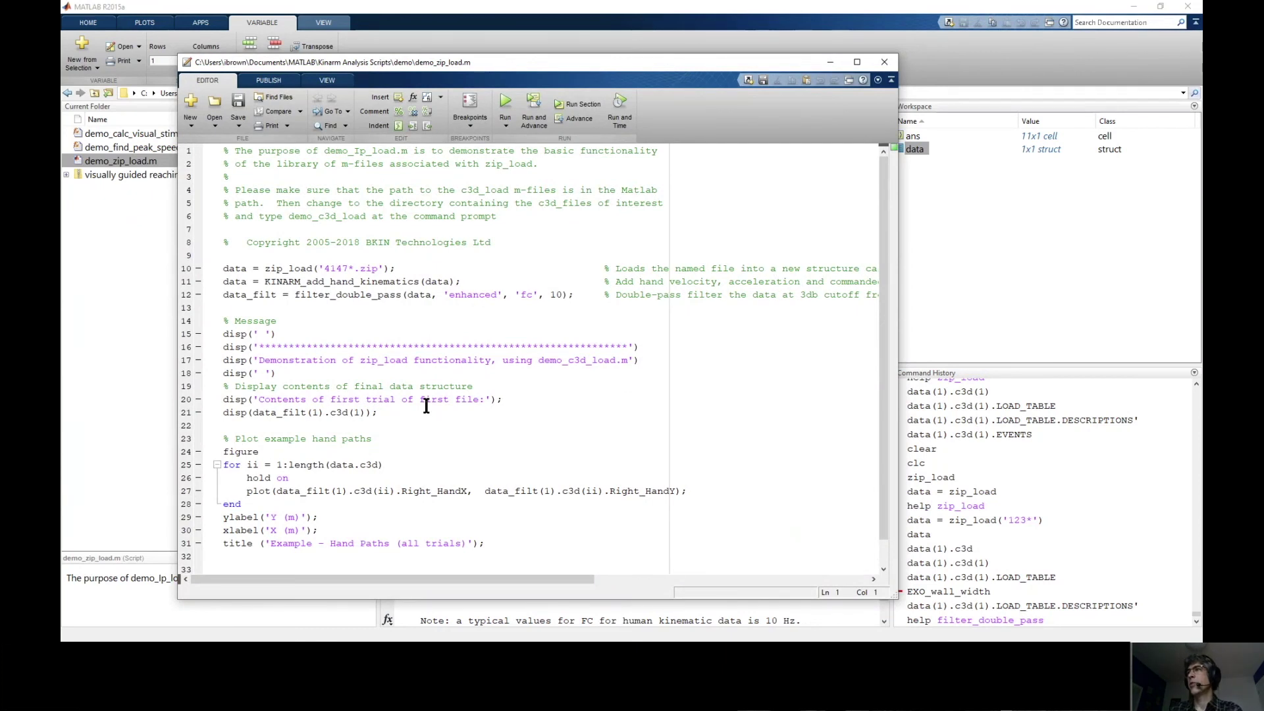
scroll(426, 406, down, 1)
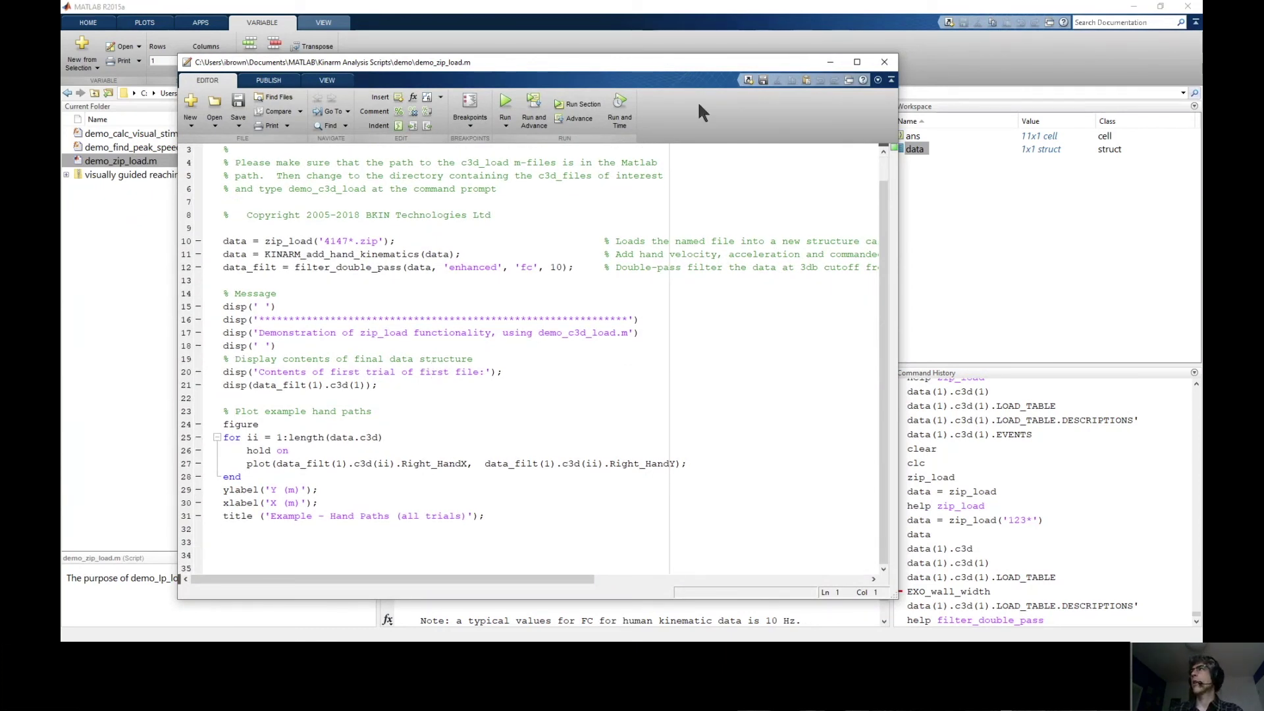
Step: Close the demo_zip_load script in the MATLAB Editor
click(884, 64)
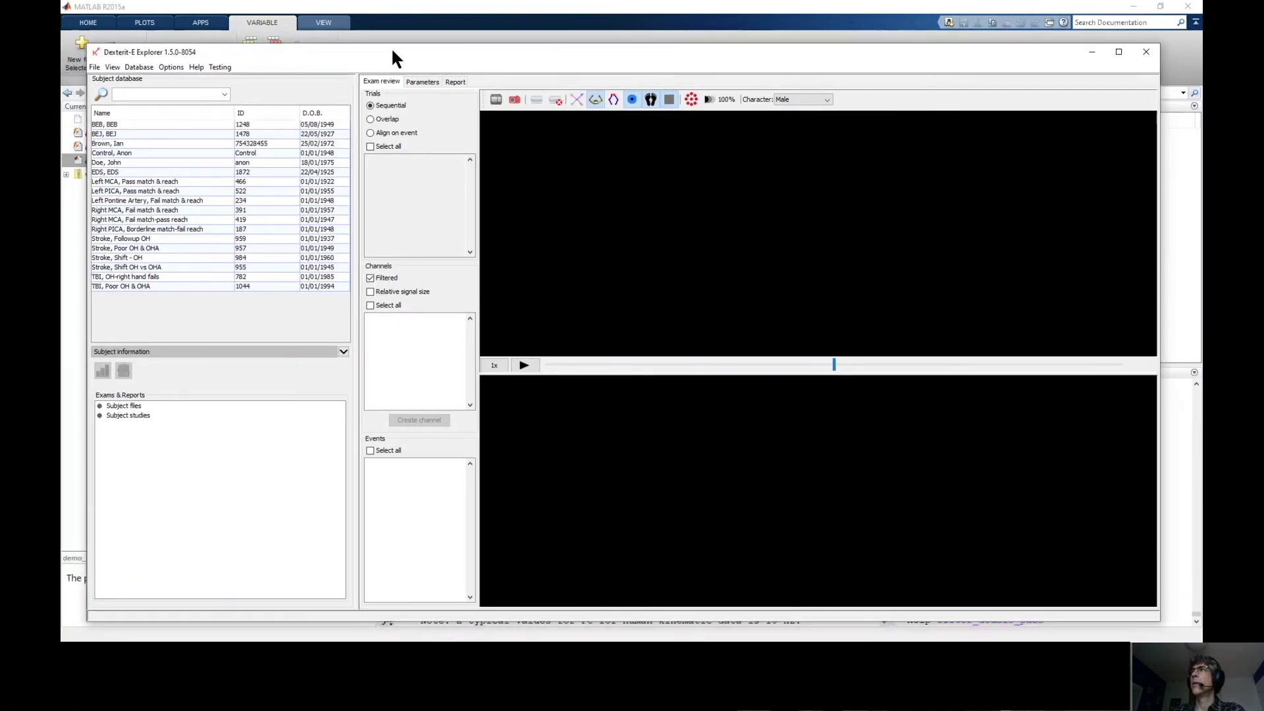
Step: Load the subject's 12/12/2012 Visually guided reaching exam and inspect its parameters, including DOCKING_POINTS_X
click(125, 143)
click(101, 416)
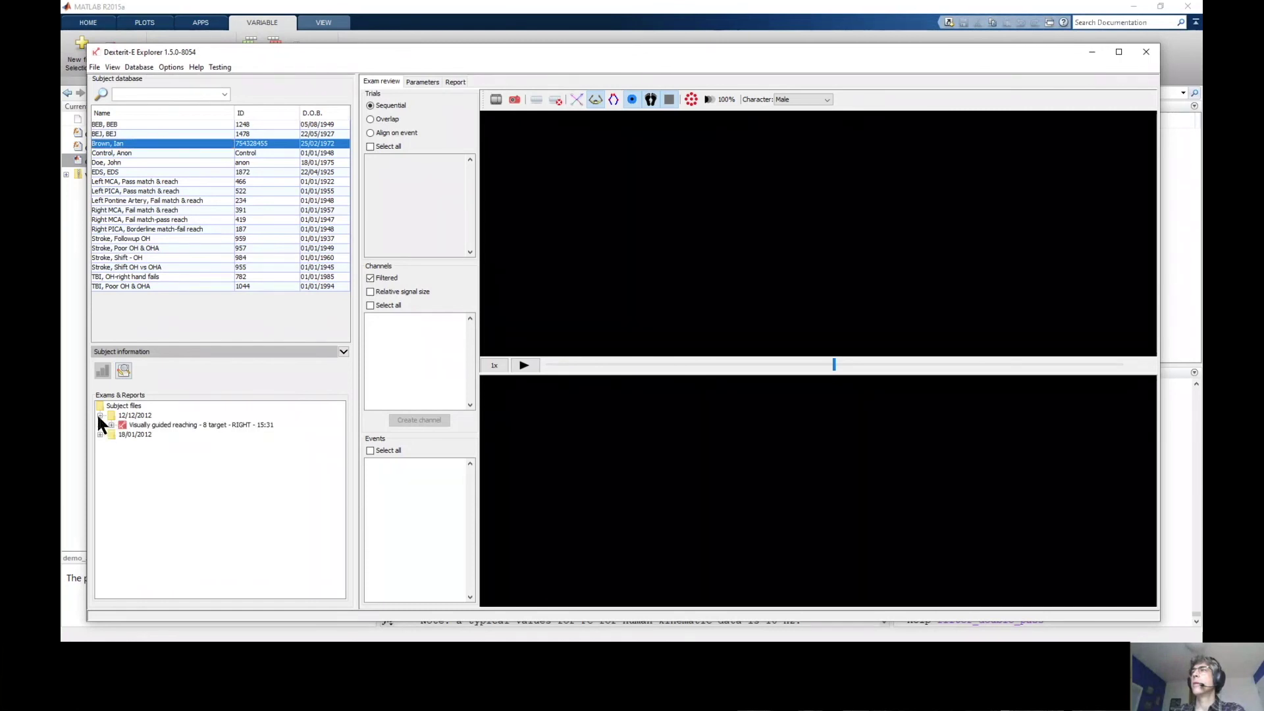
double_click(166, 424)
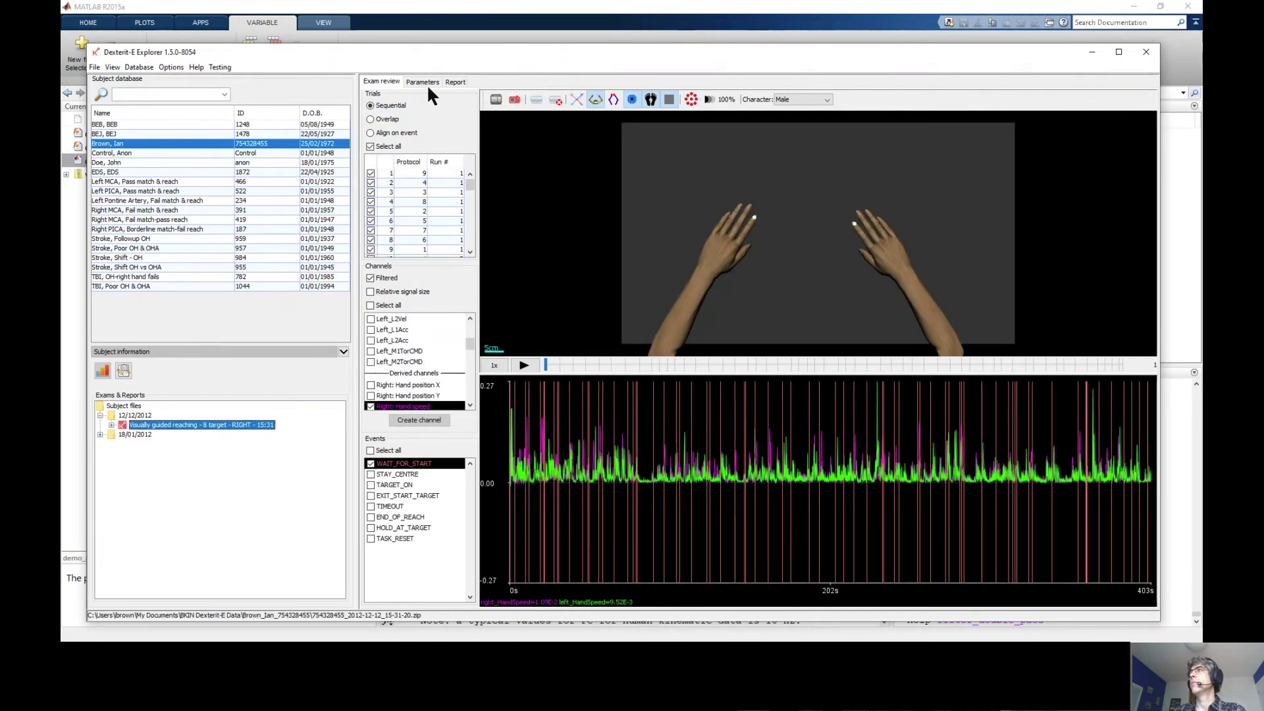
click(423, 82)
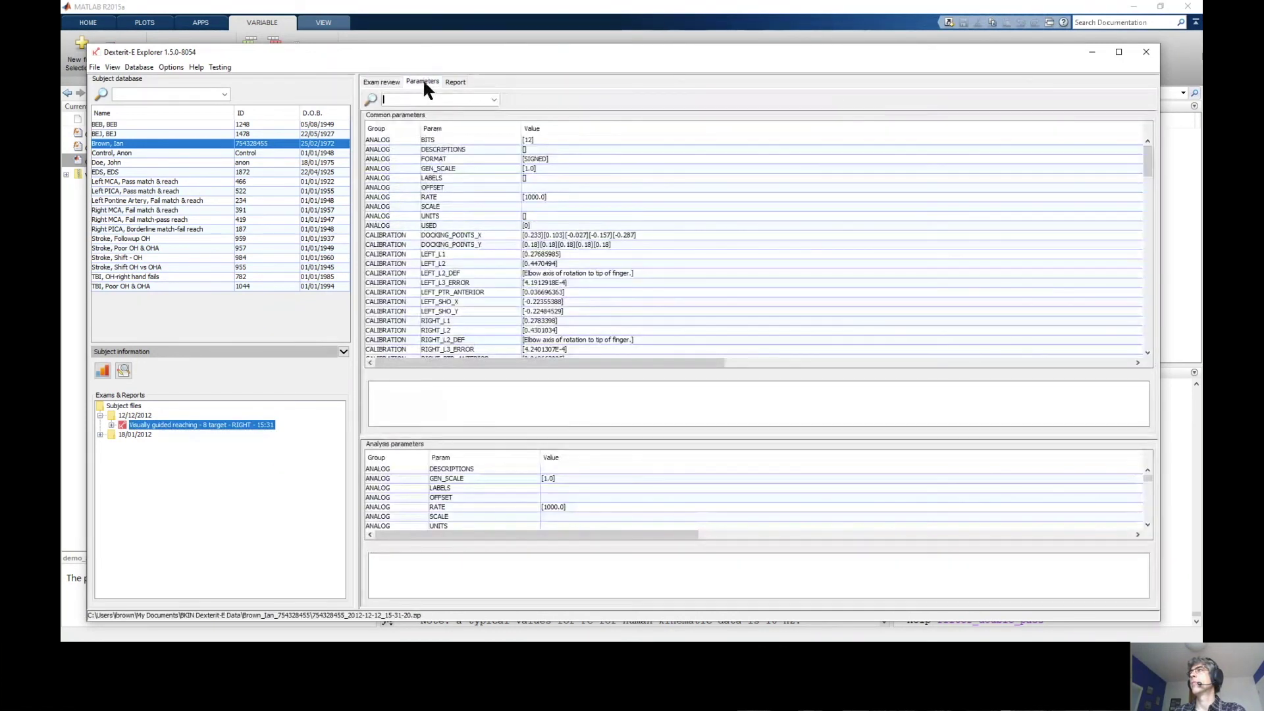
click(397, 239)
Step: Filter the exam's parameter list with the search term 'version'
scroll(407, 254, down, 3)
scroll(403, 262, down, 10)
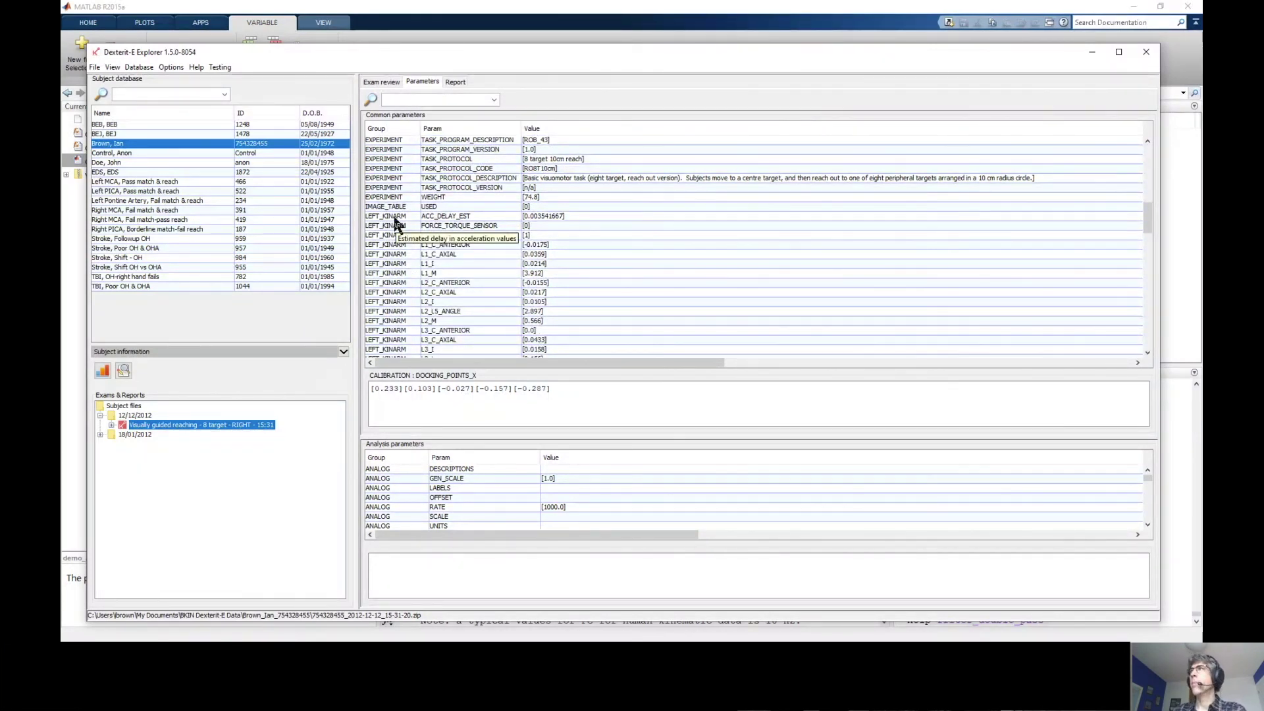
click(426, 99)
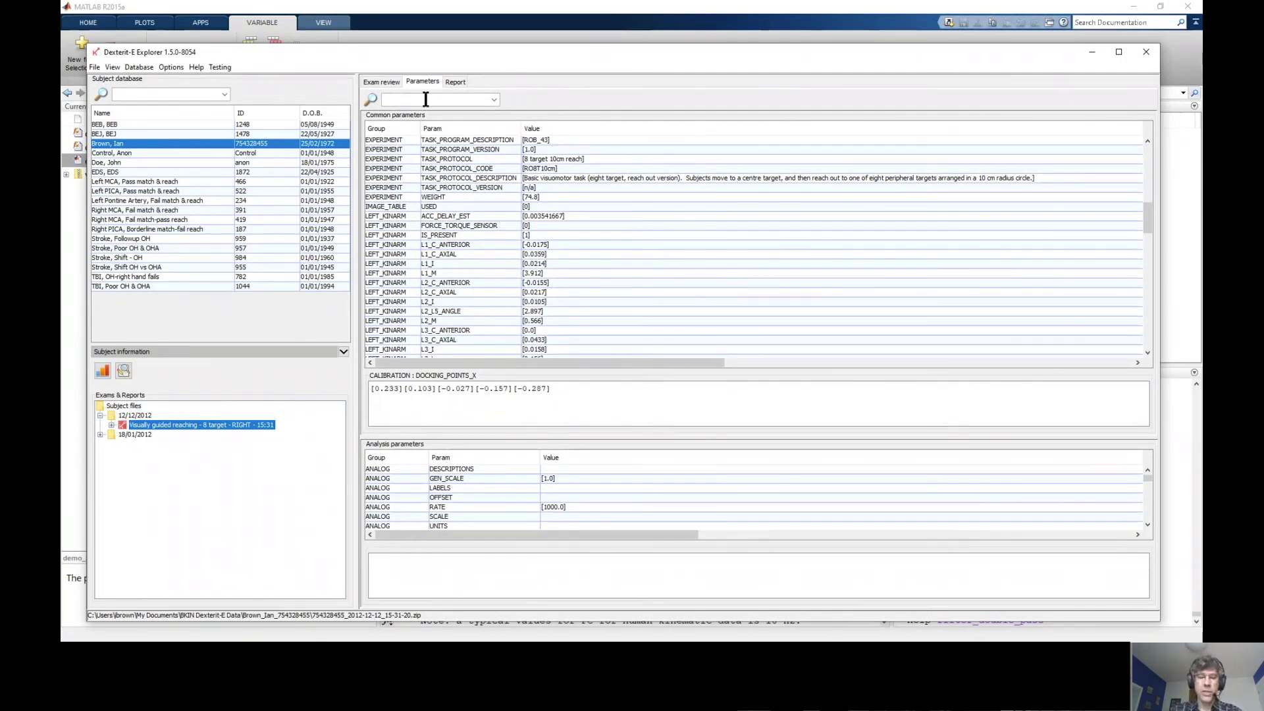
text(version)
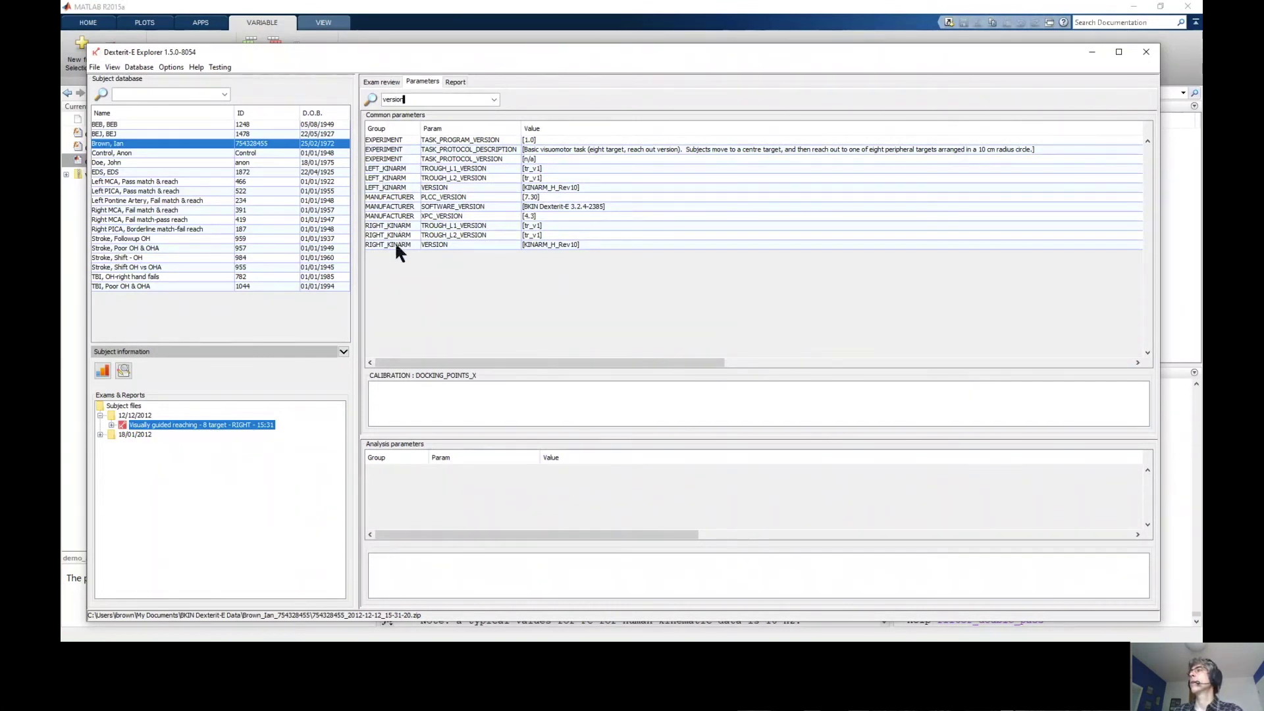
Step: Sort the version-filtered parameters by the Group column
mouse_move(394, 245)
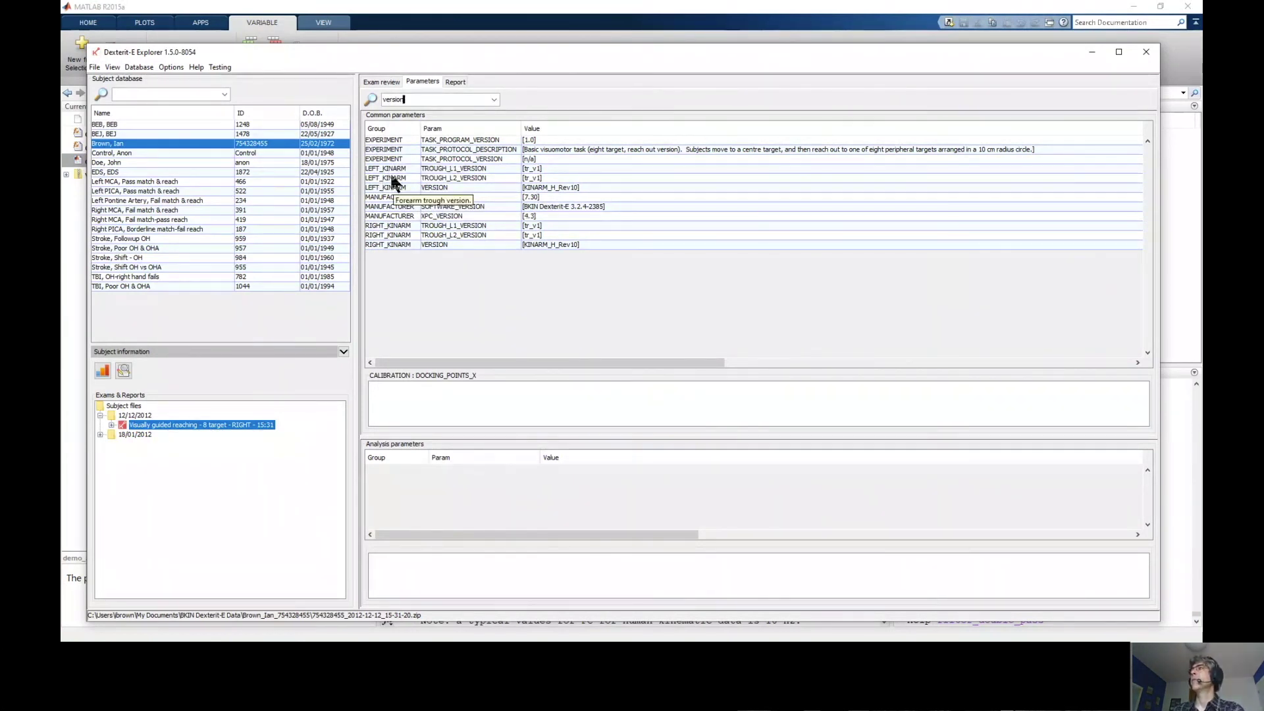
mouse_move(393, 177)
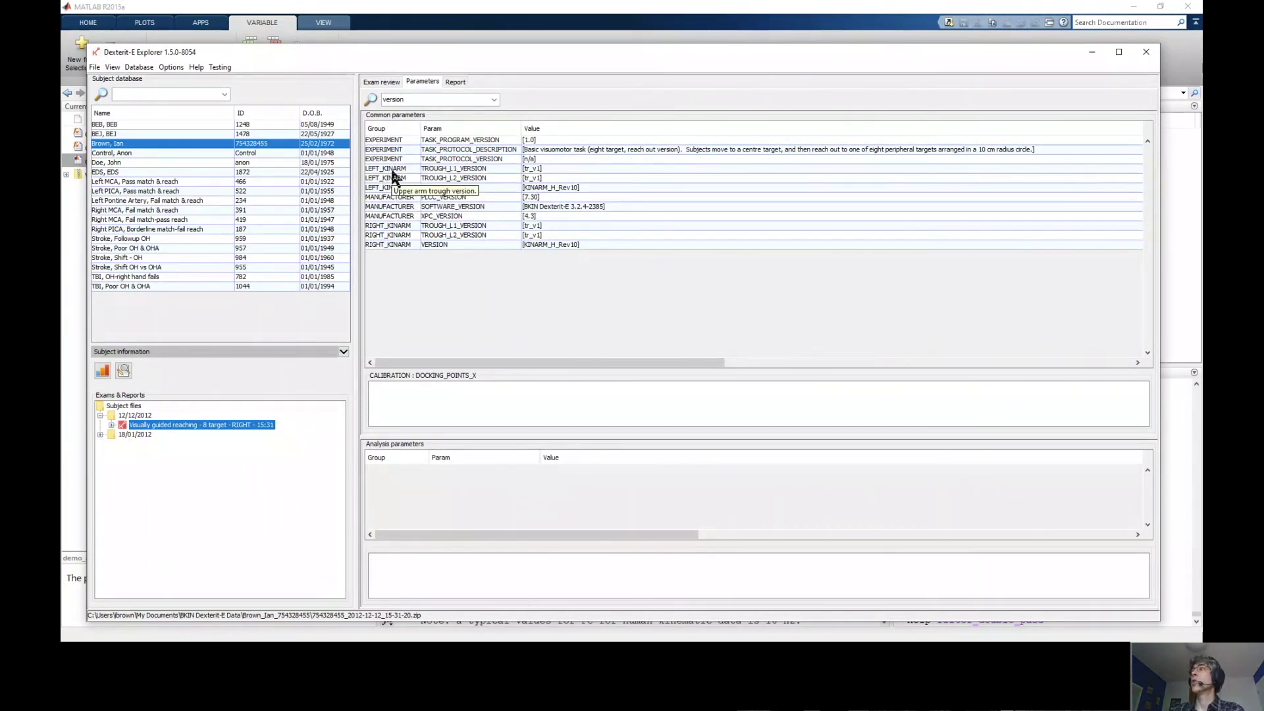
click(393, 128)
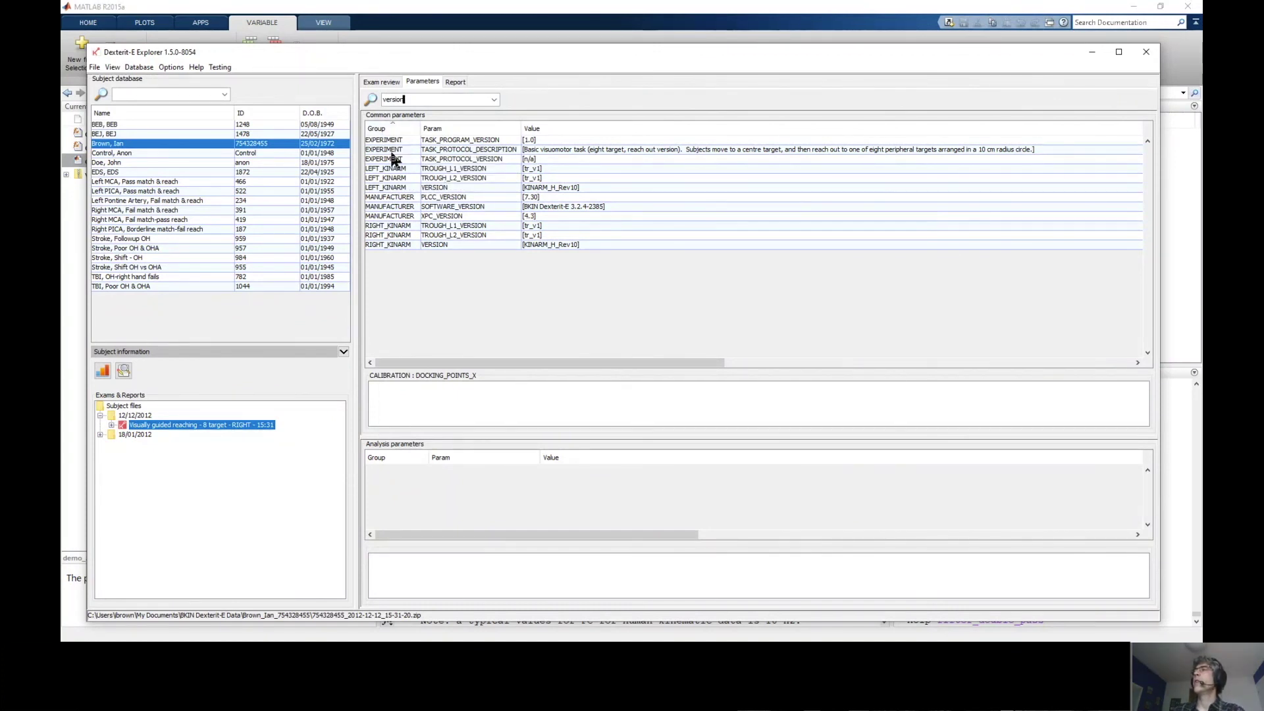
mouse_move(479, 140)
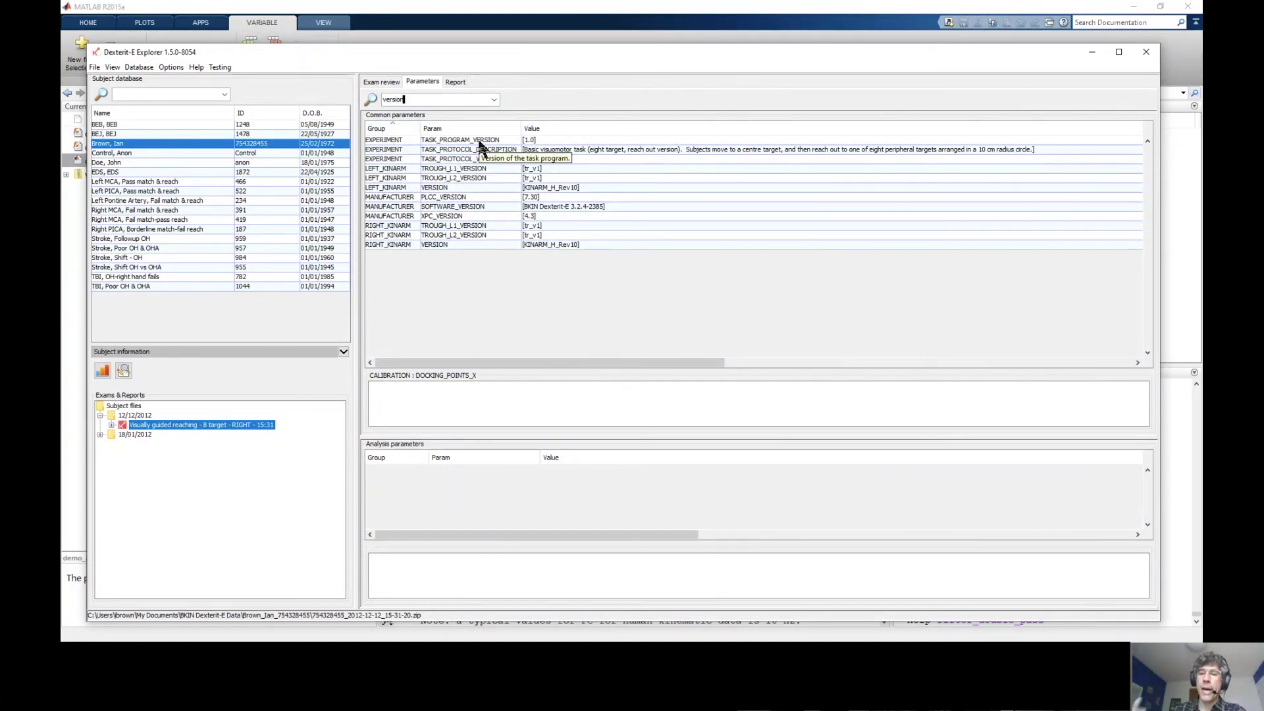